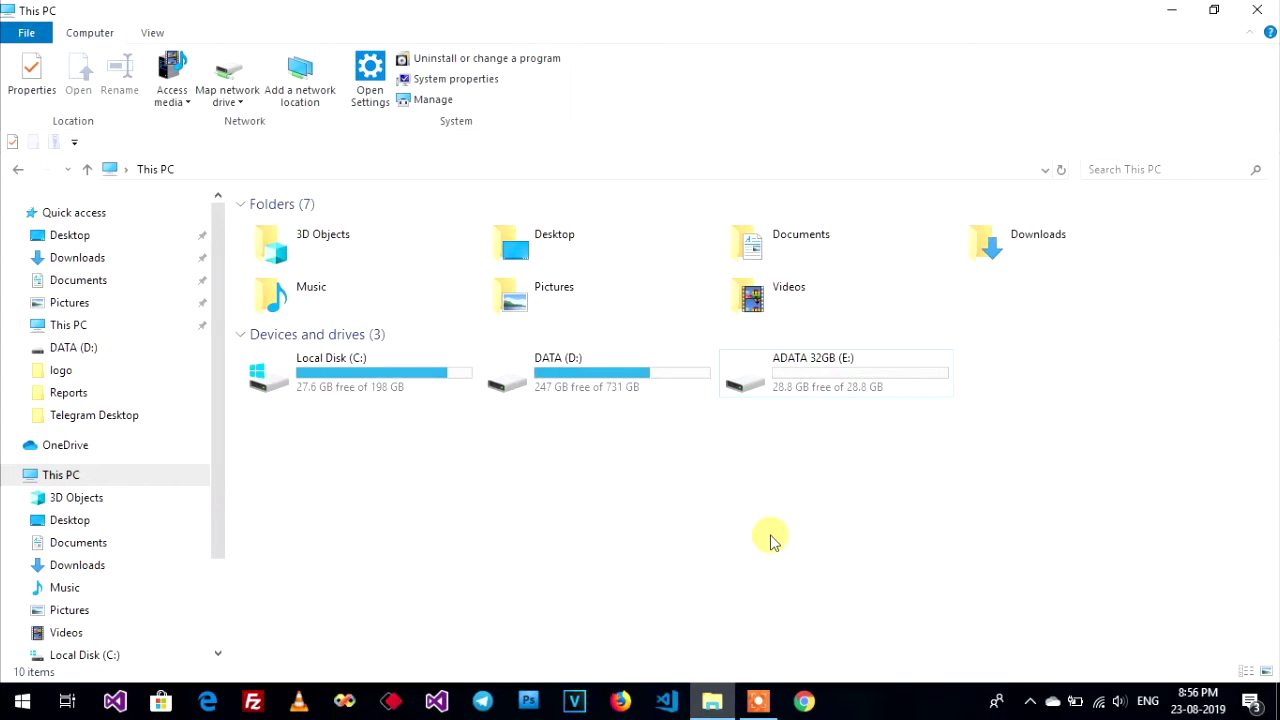
- Select the ADATA 32GB (E:) drive, then launch Computer Management from This PC's context menu
left_click(829, 390)
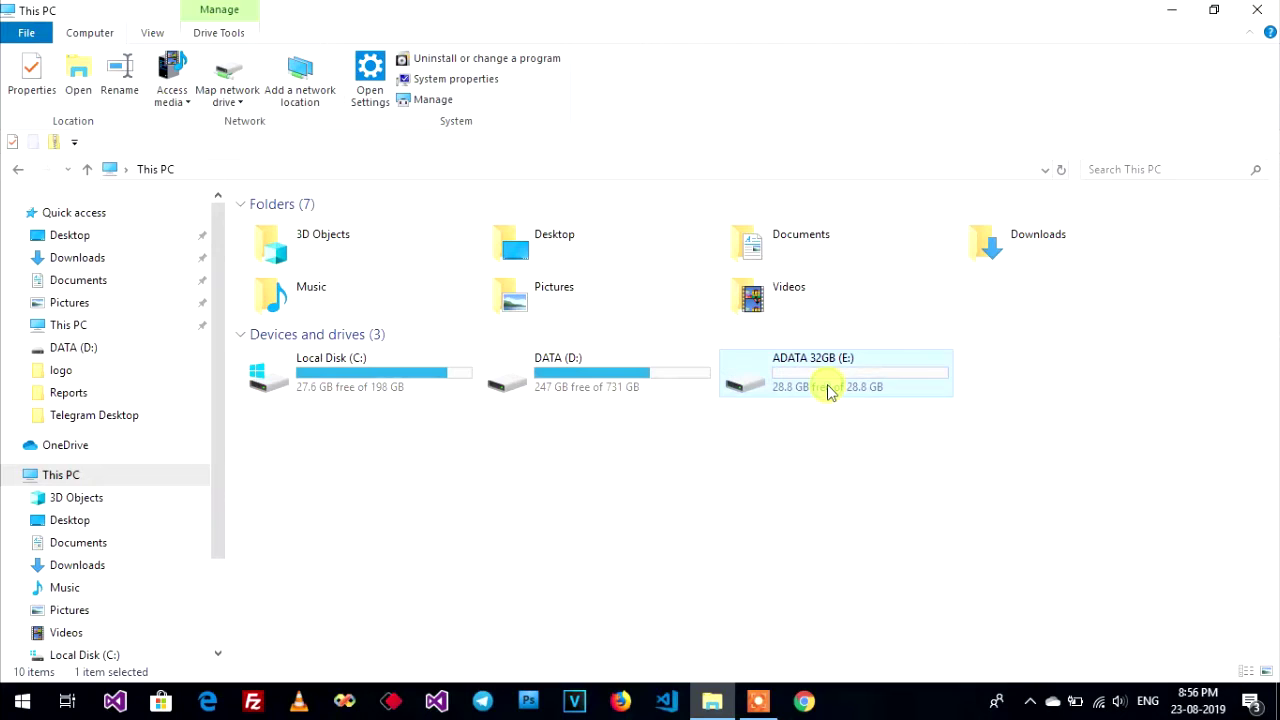
right_click(93, 478)
left_click(52, 482)
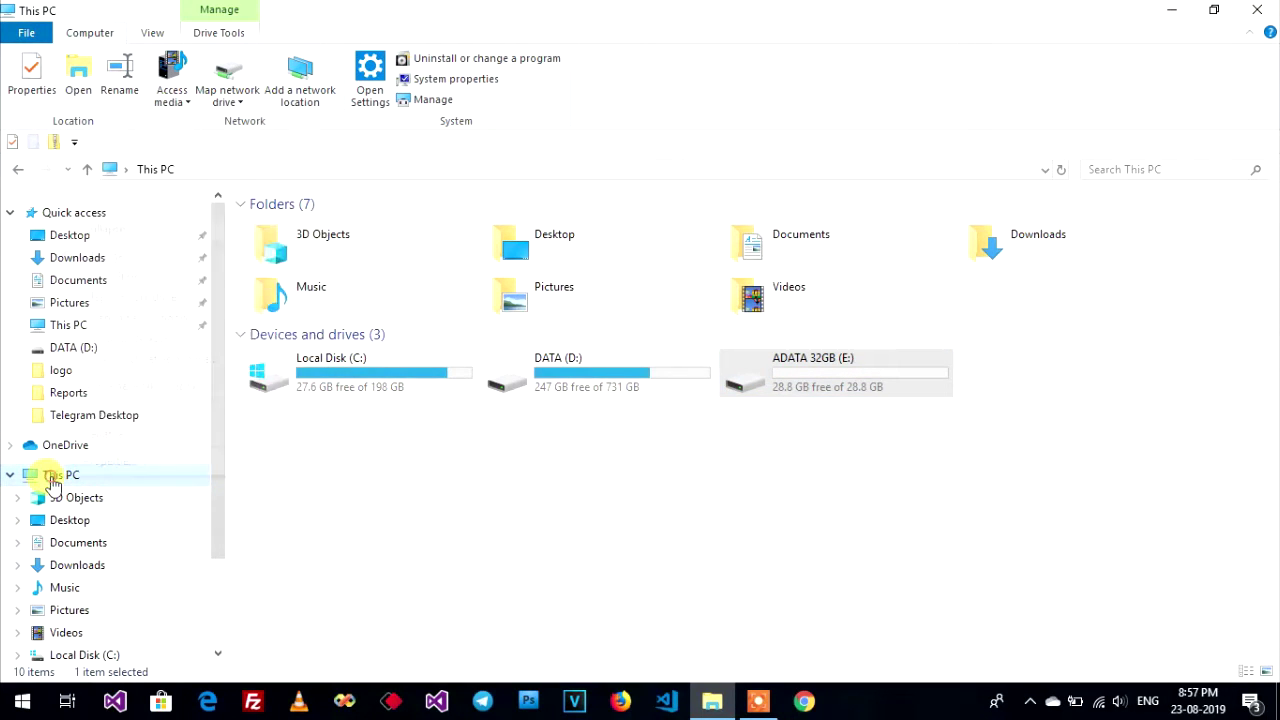
right_click(53, 480)
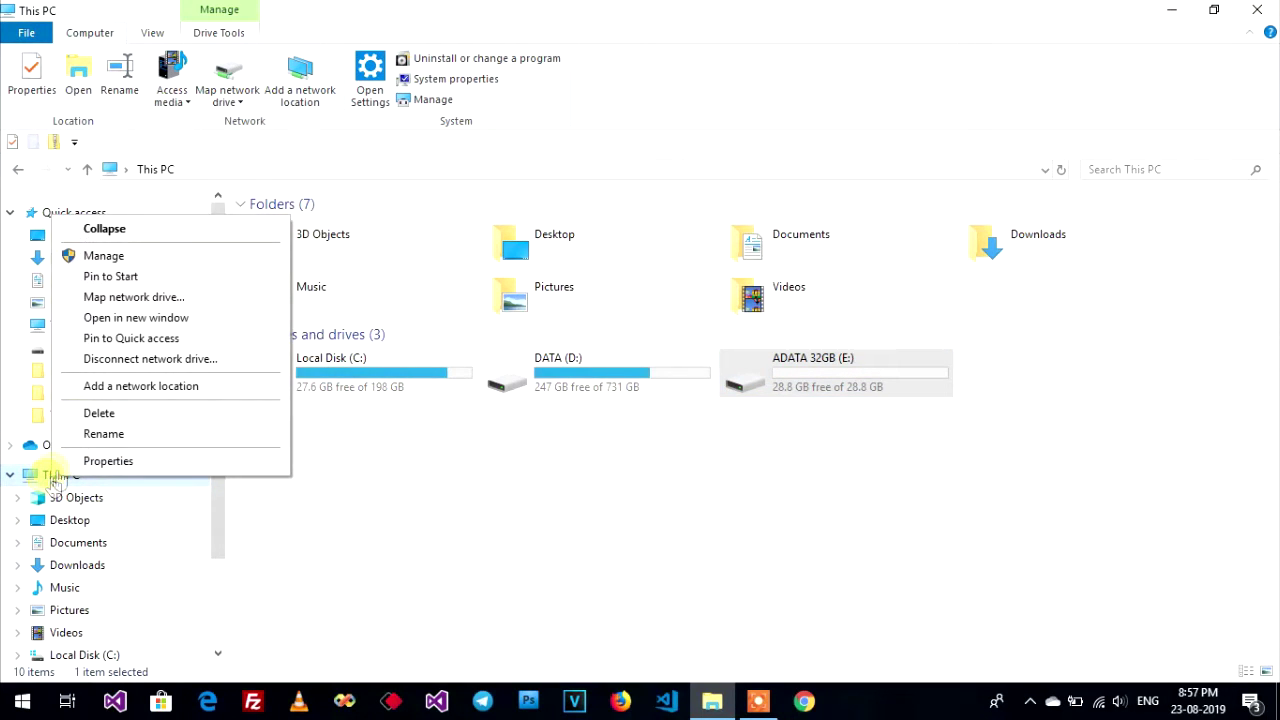
left_click(137, 257)
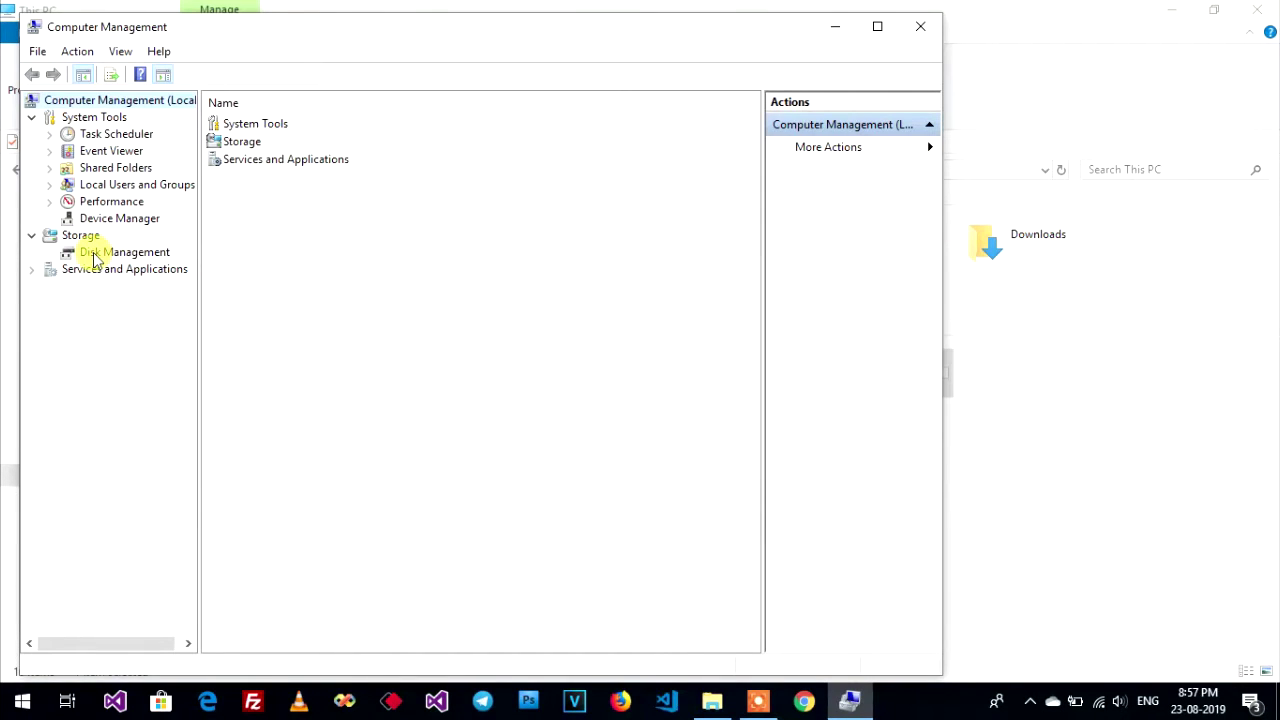
- Show Disk Management and select the ADATA 32GB (E:) FAT32 partition on Disk 1
left_click(107, 254)
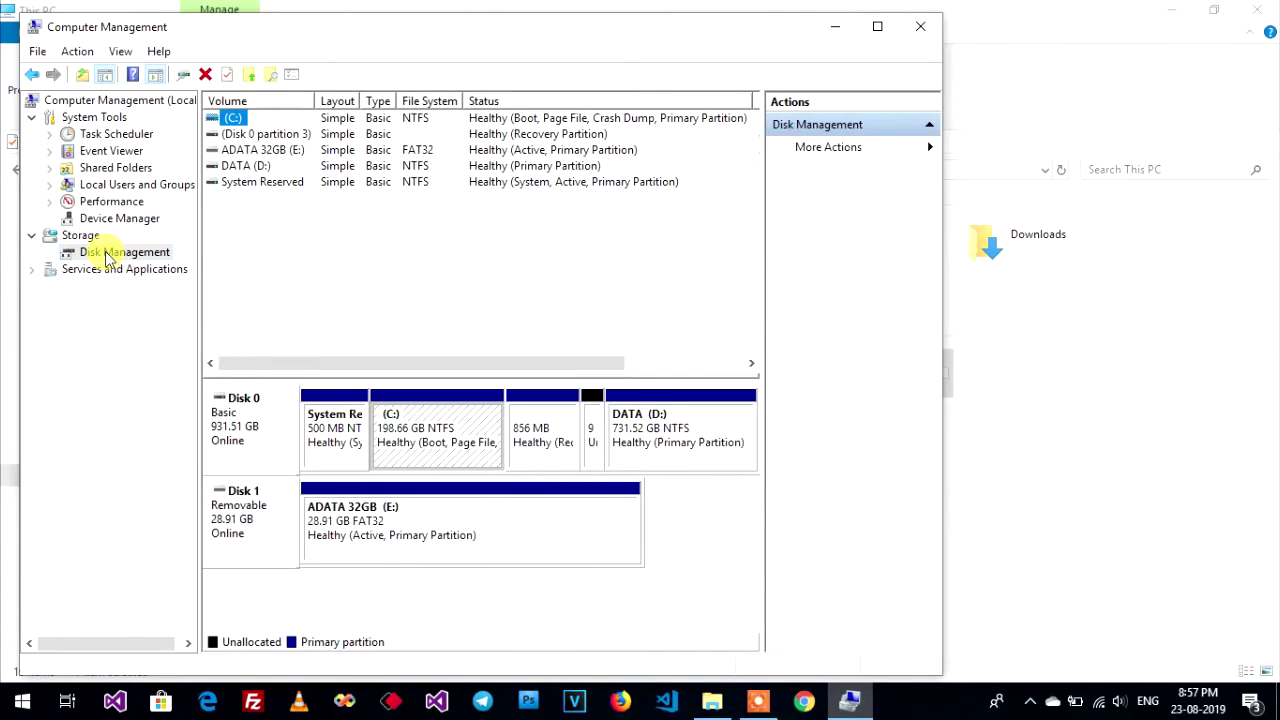
left_click(667, 528)
left_click(336, 531)
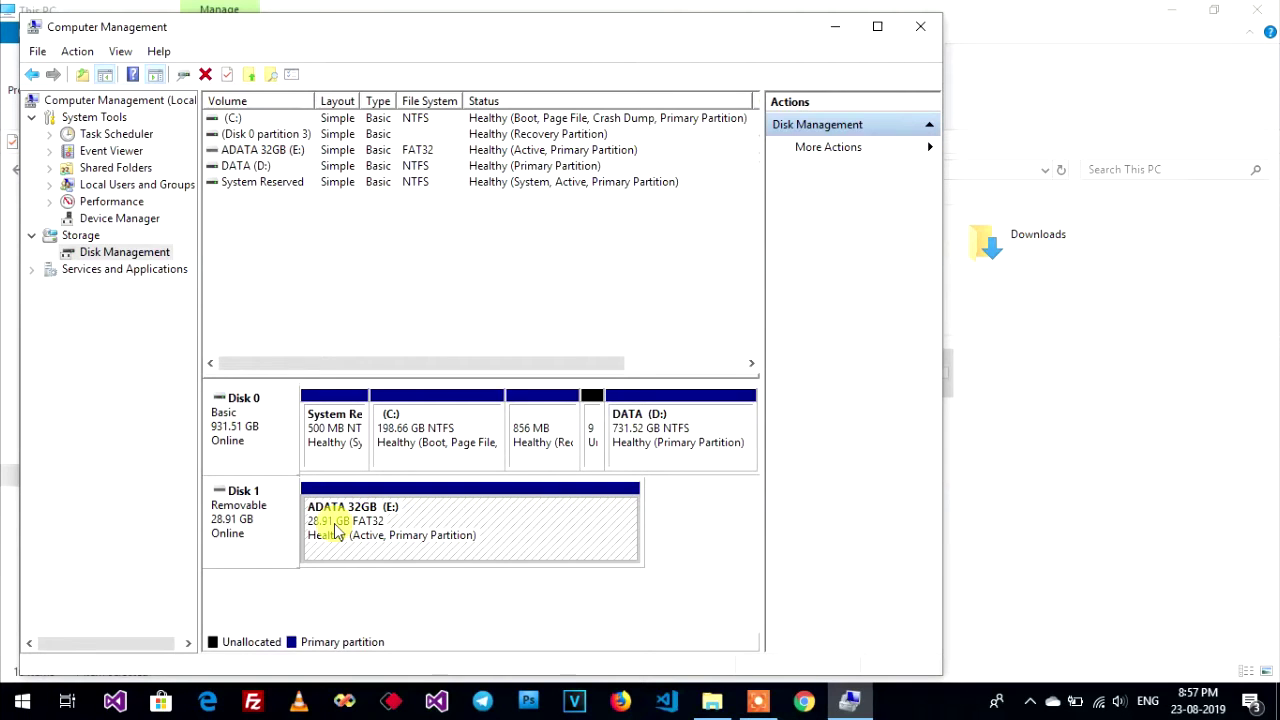
left_click(1023, 491)
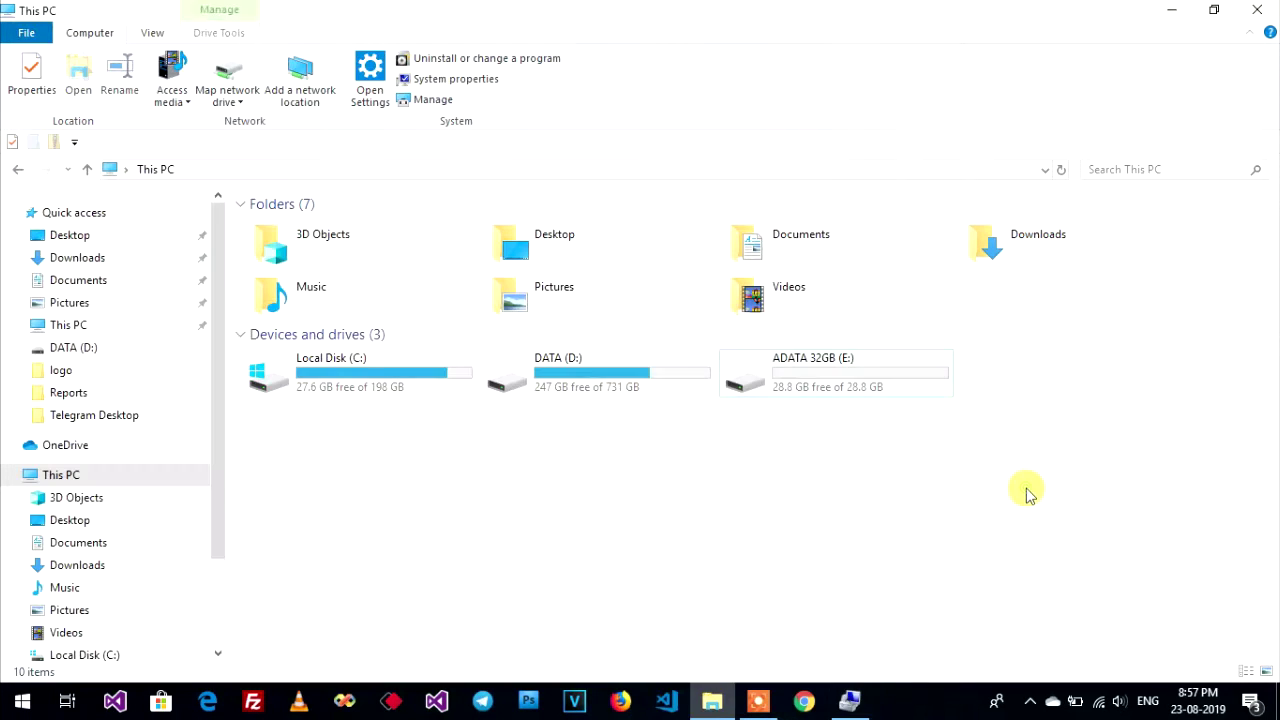
left_click(846, 395)
double_click(846, 395)
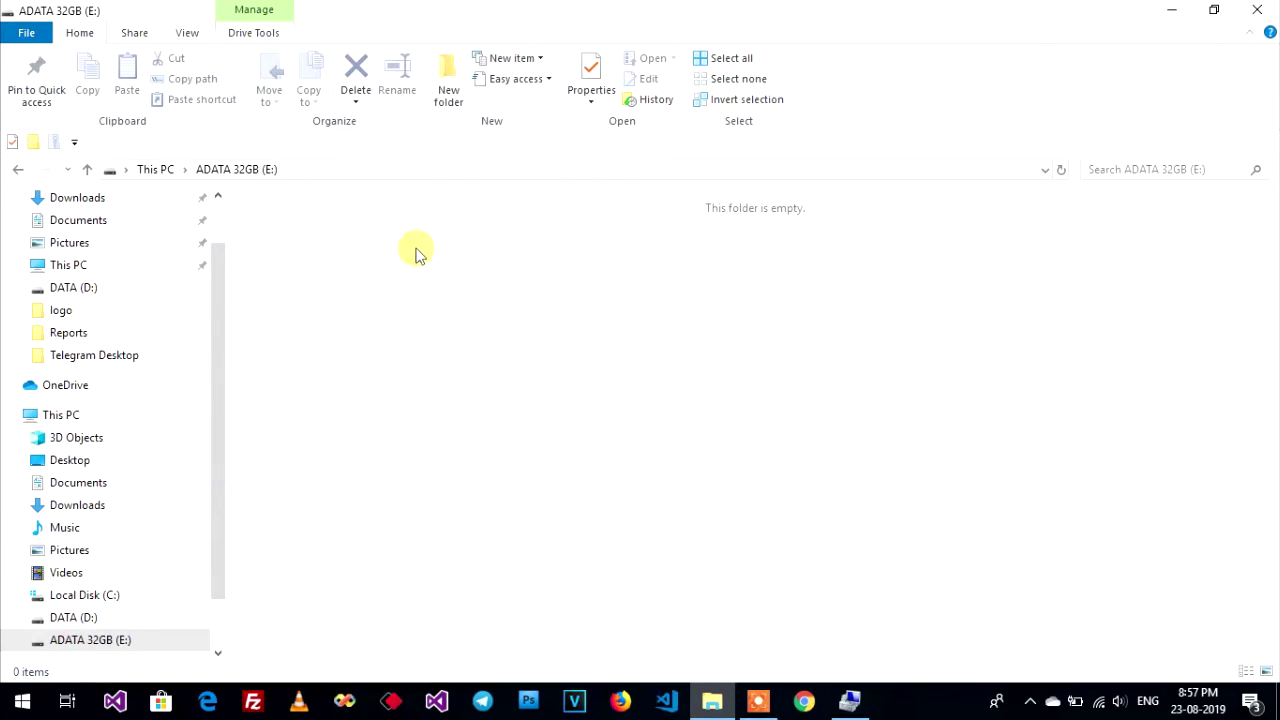
left_click(18, 169)
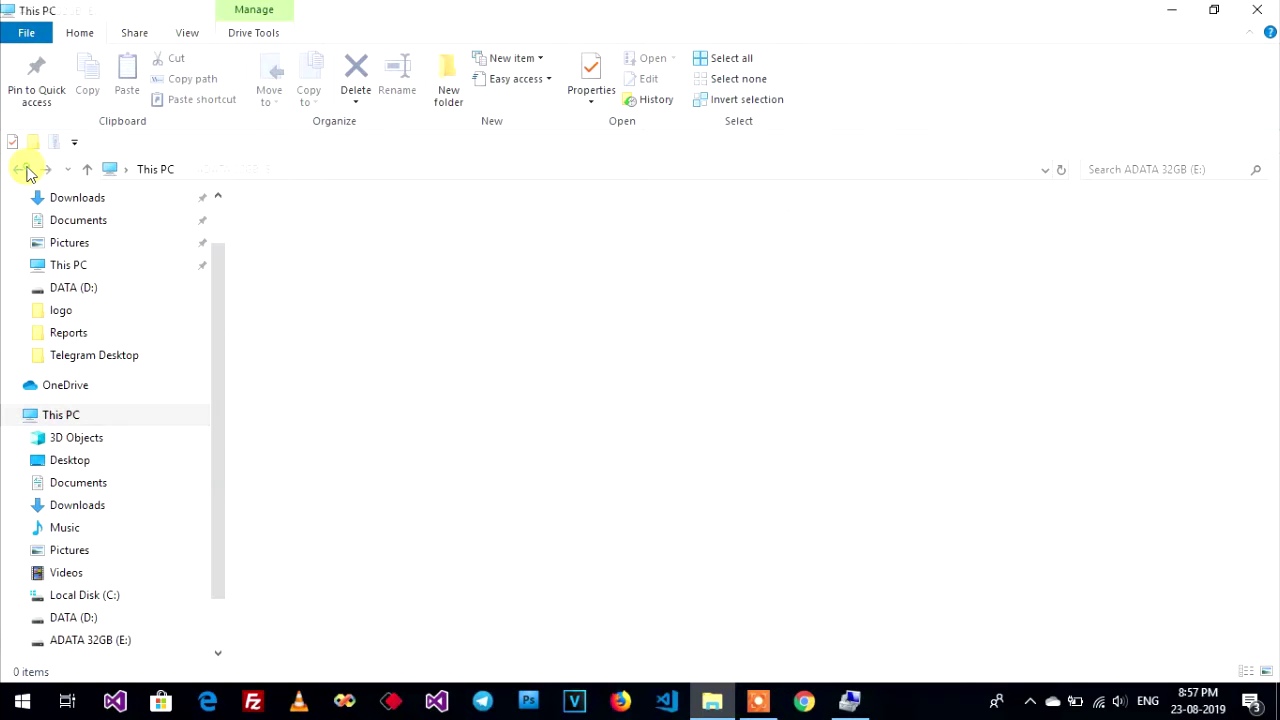
left_click(850, 700)
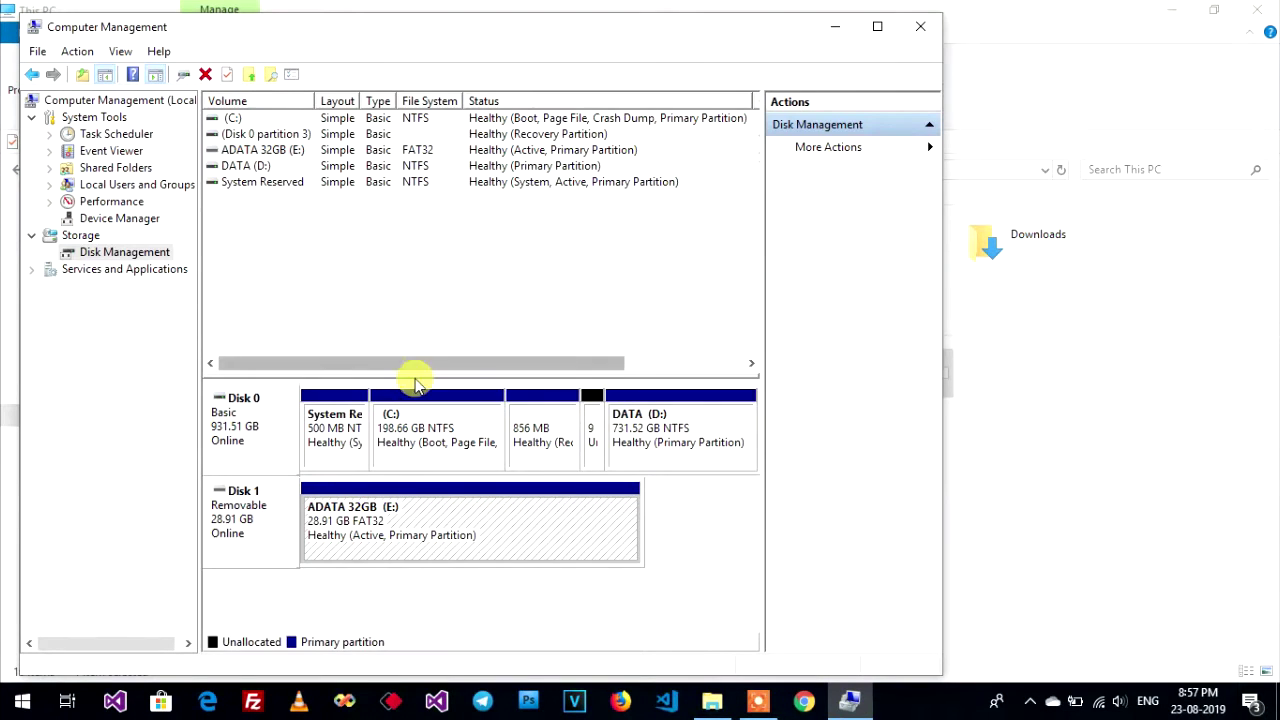
- Select the ADATA 32GB (E:) partition and bring up its actions menu
right_click(465, 532)
left_click(266, 537)
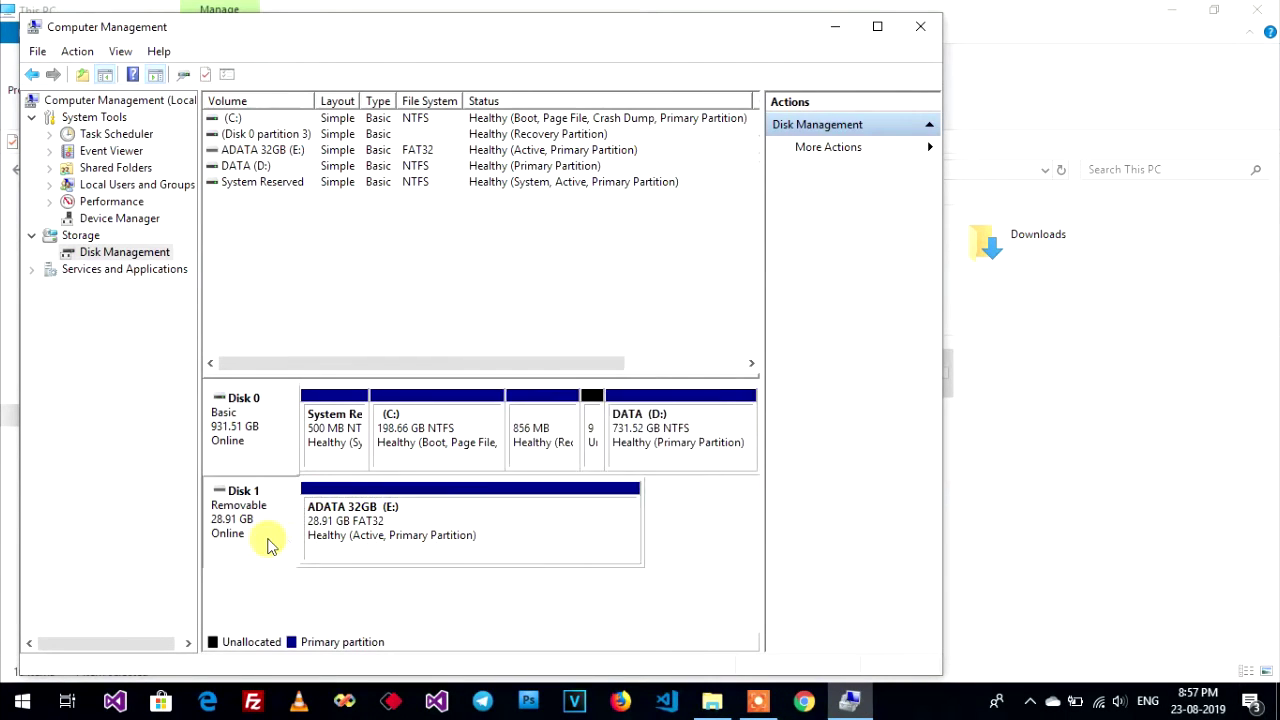
left_click(370, 530)
right_click(433, 524)
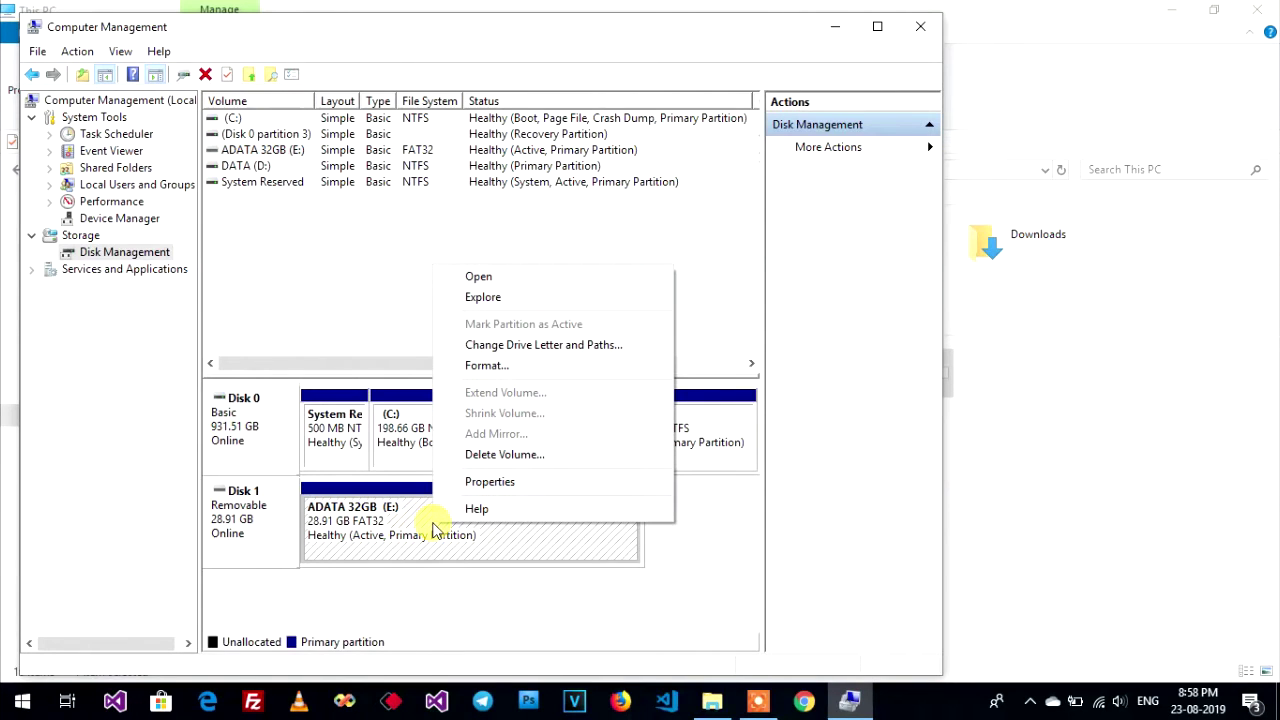
left_click(245, 520)
left_click(350, 525)
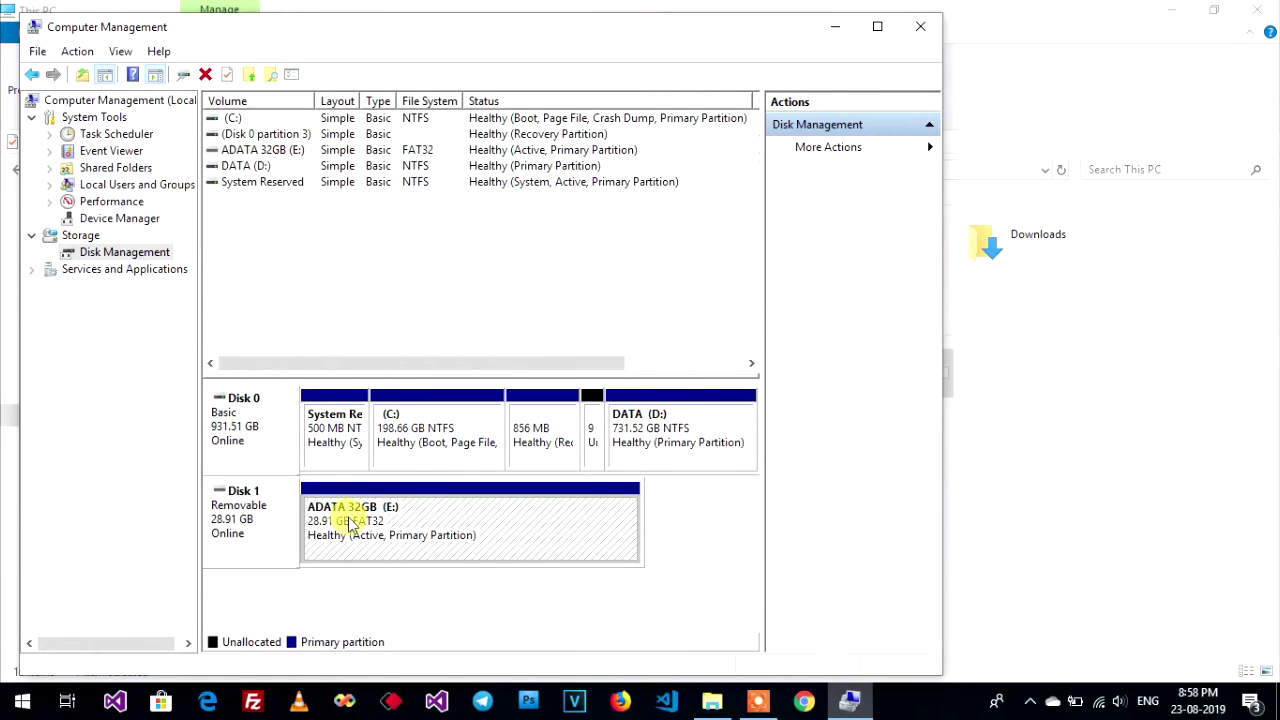
right_click(350, 525)
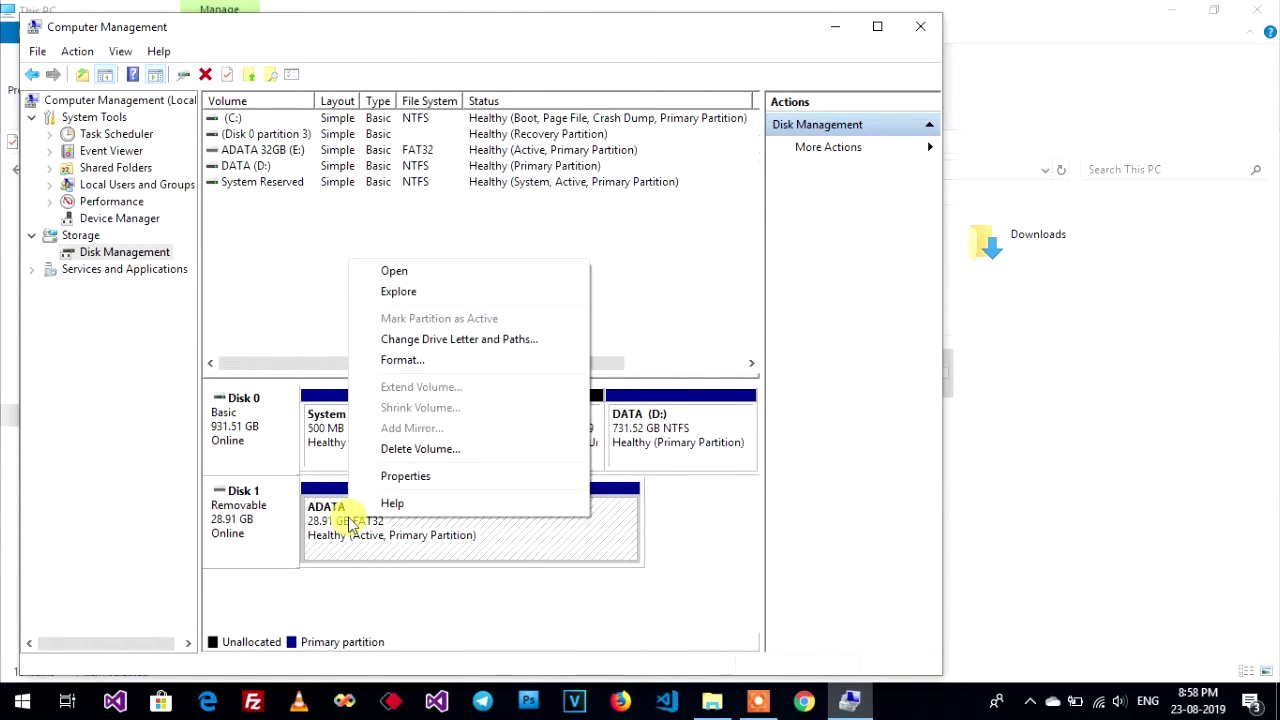
- Format E: as NTFS with quick format and its existing label, accepting the warnings
left_click(449, 360)
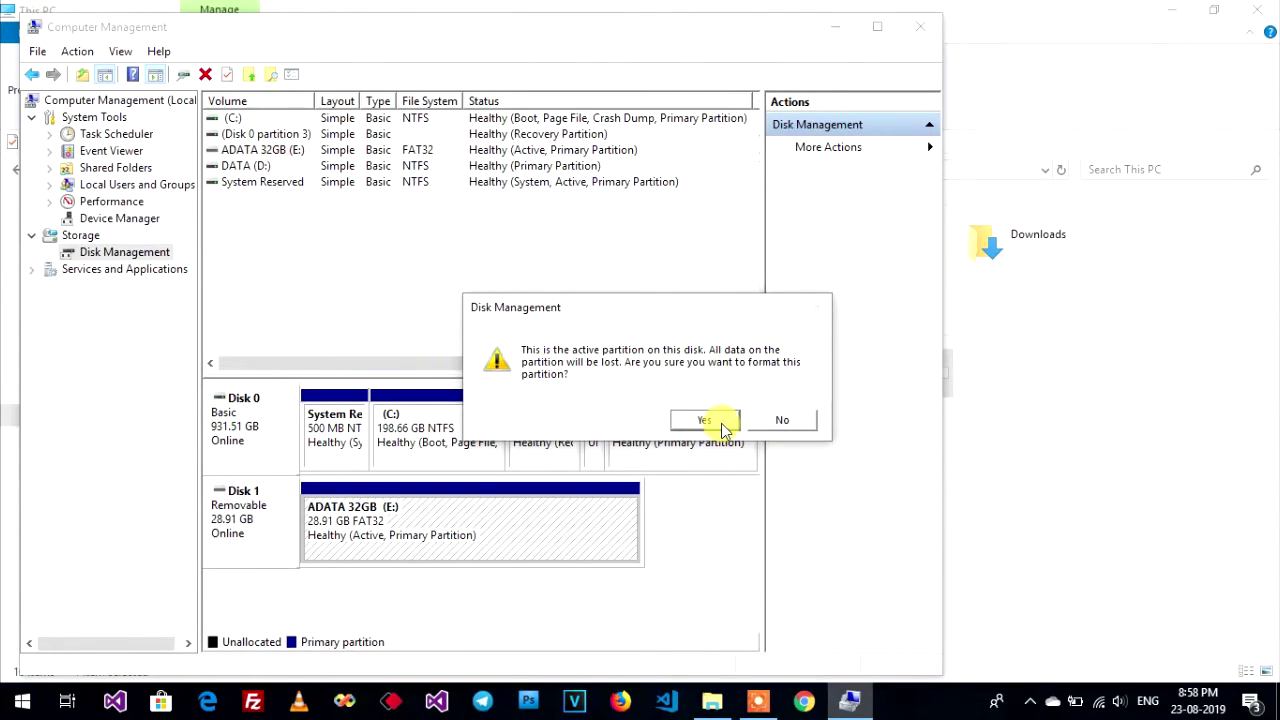
left_click(705, 420)
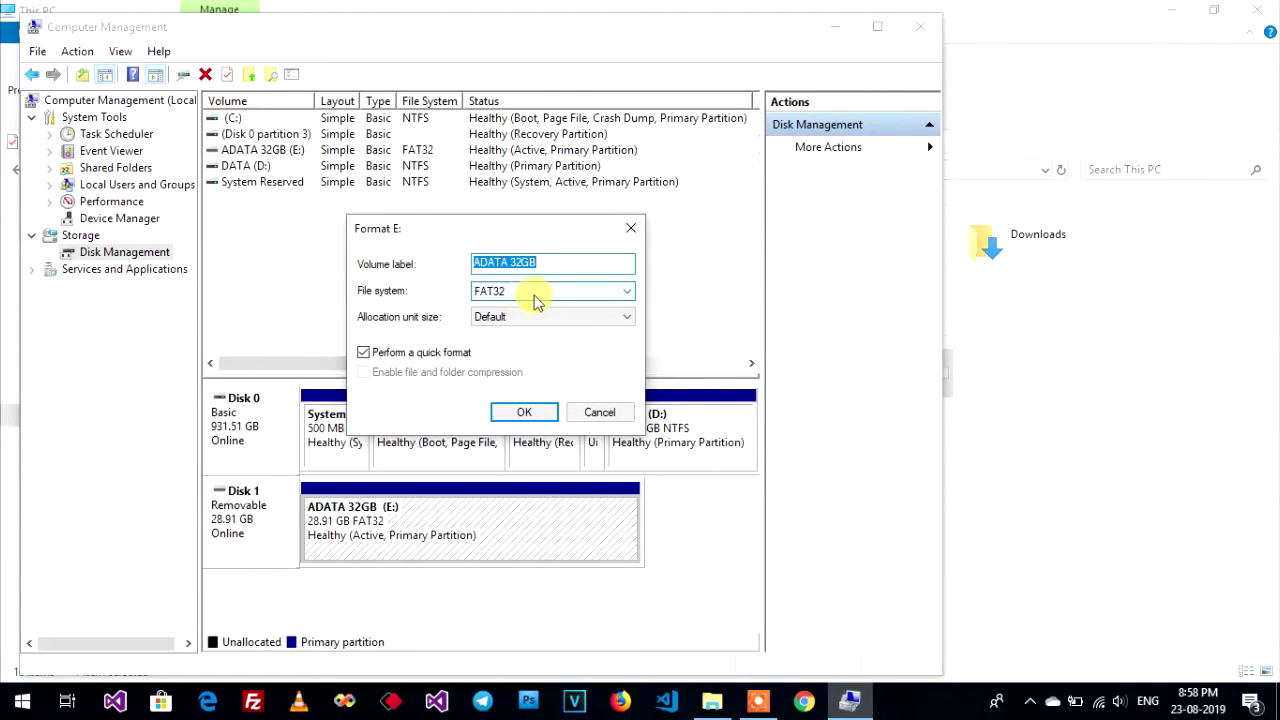
left_click(532, 295)
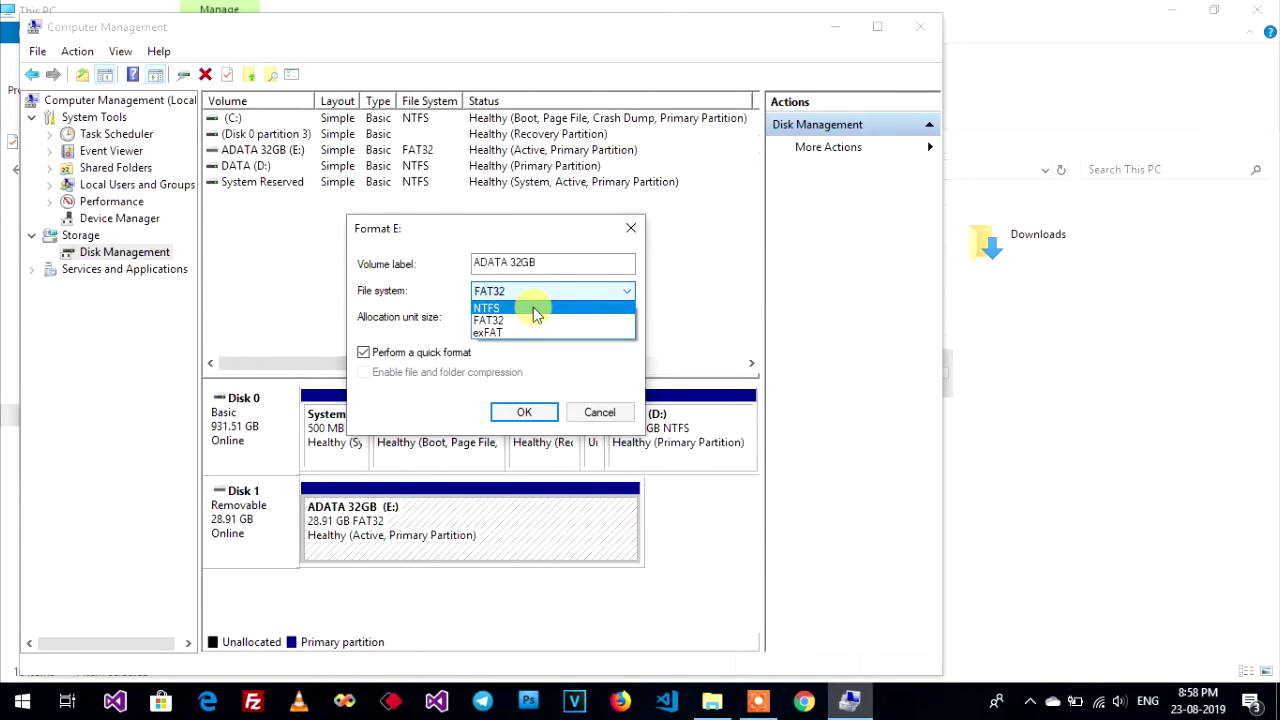
left_click(535, 310)
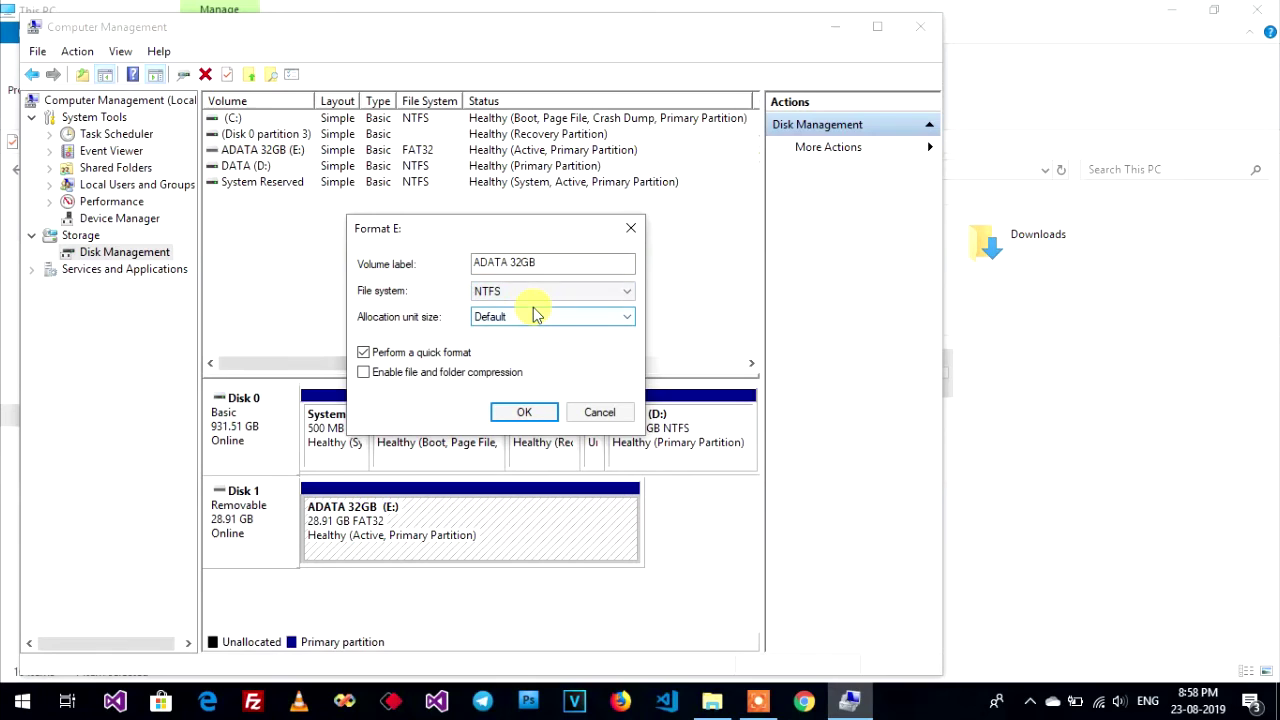
left_click(526, 413)
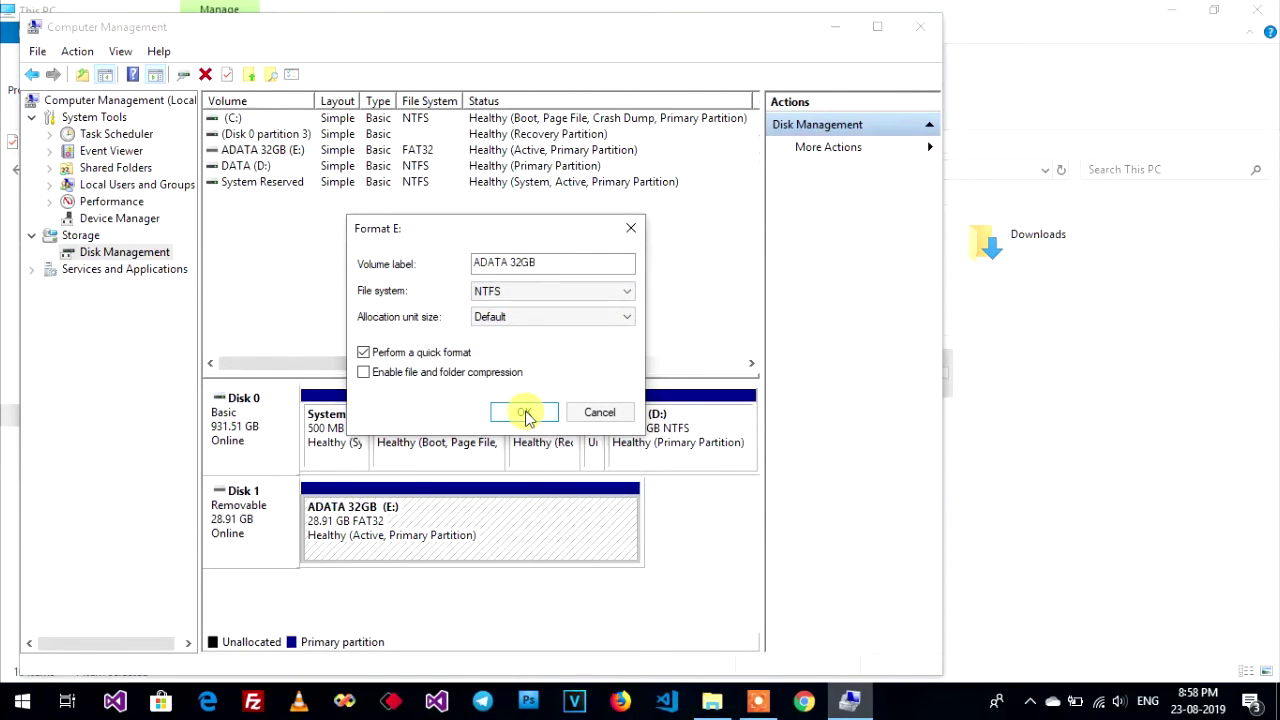
left_click(526, 413)
- Confirm the erase and wait until E: shows as a healthy 28.91 GB NTFS partition
left_click(708, 421)
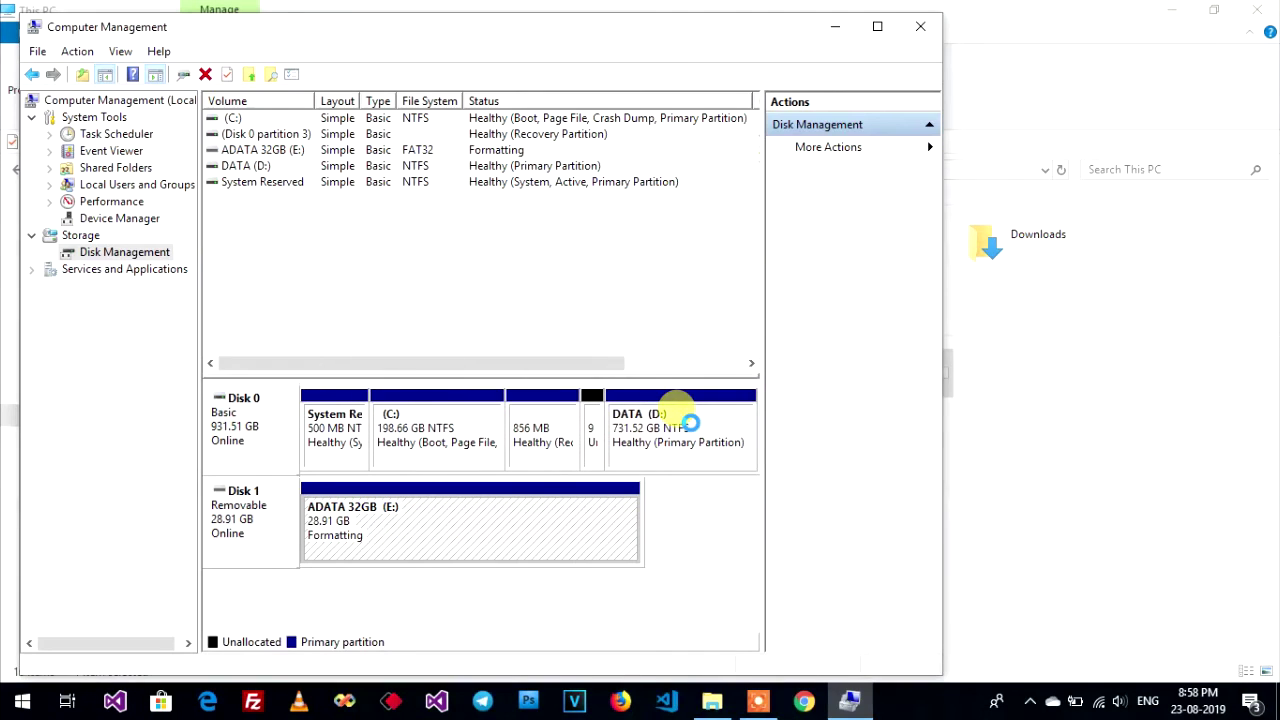
right_click(425, 520)
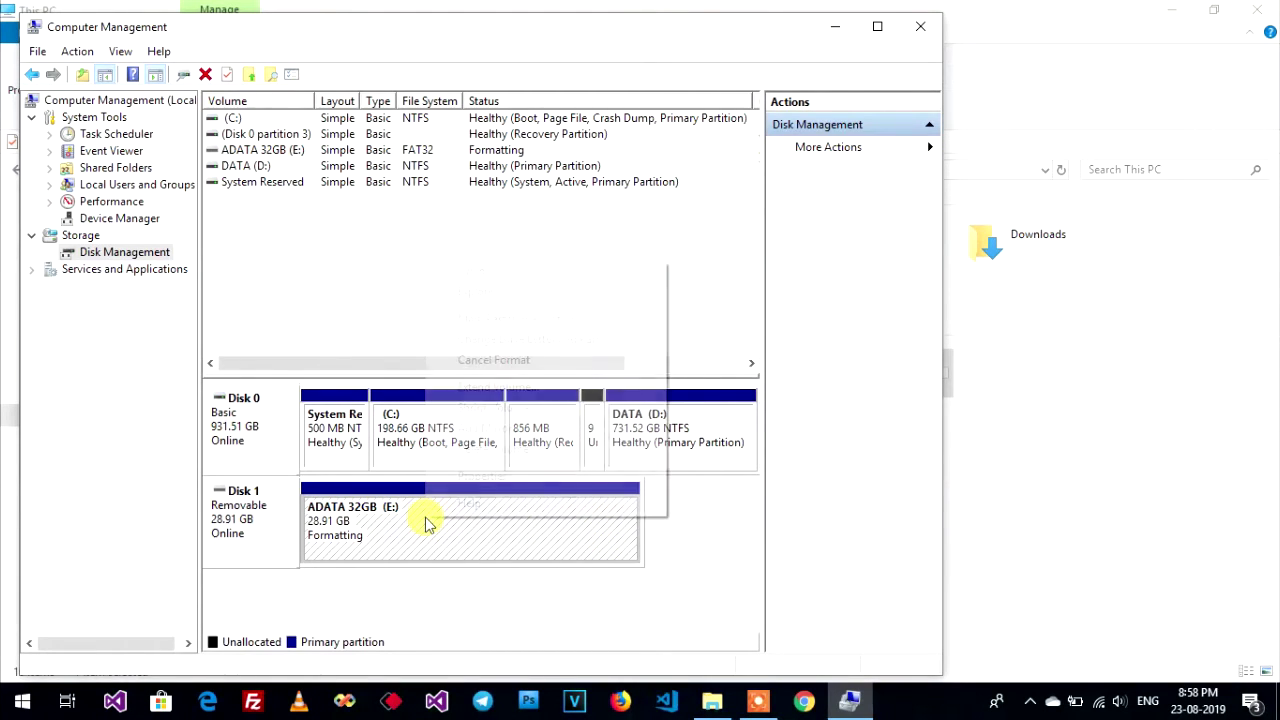
left_click(527, 607)
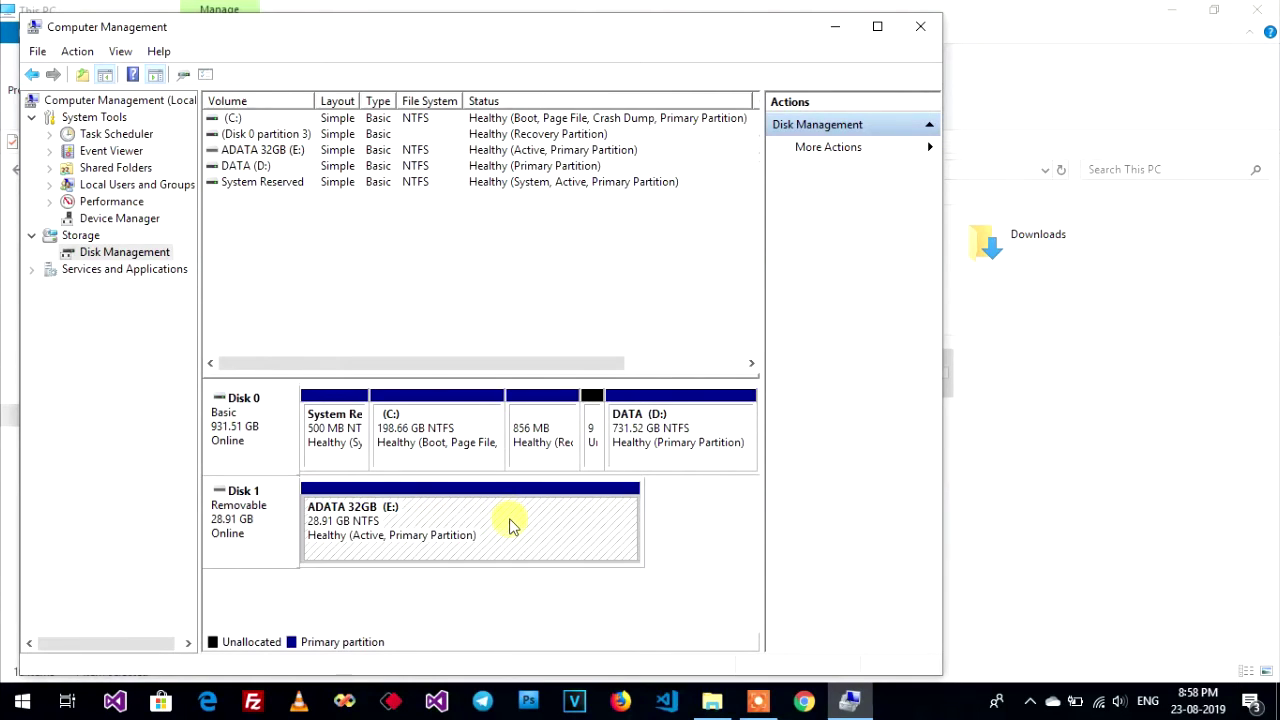
left_click(450, 623)
left_click(466, 543)
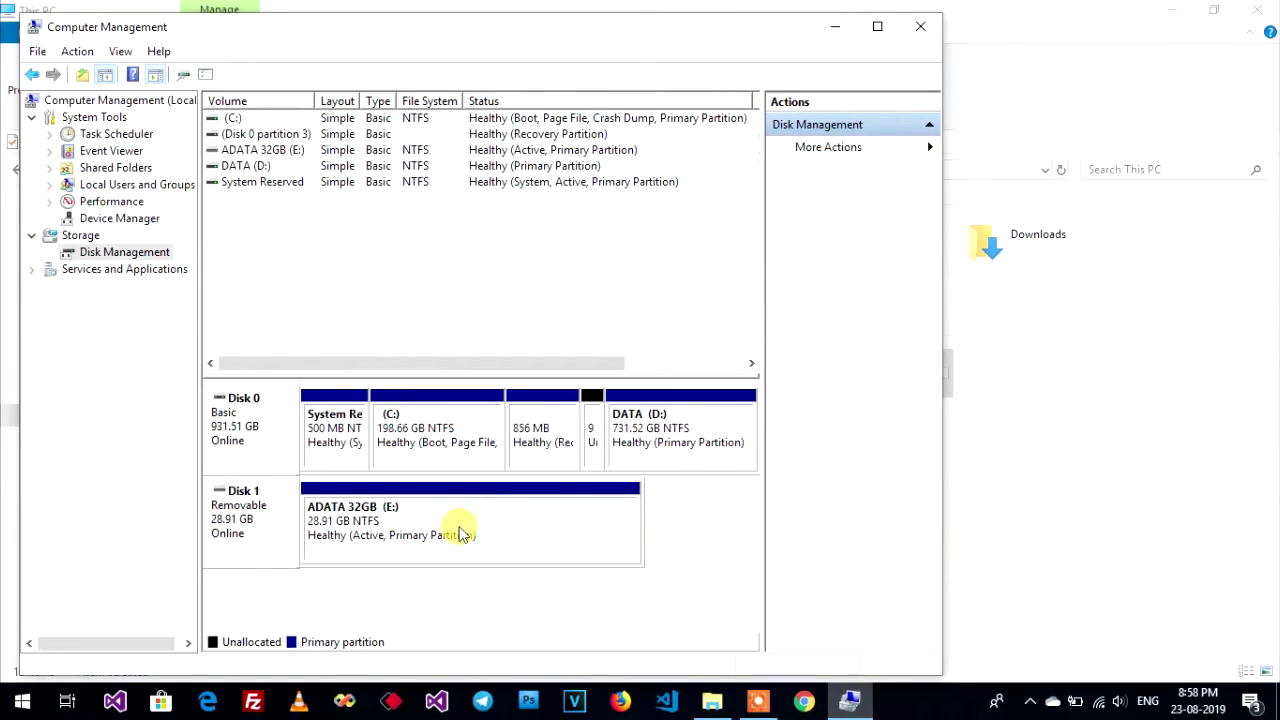
right_click(462, 531)
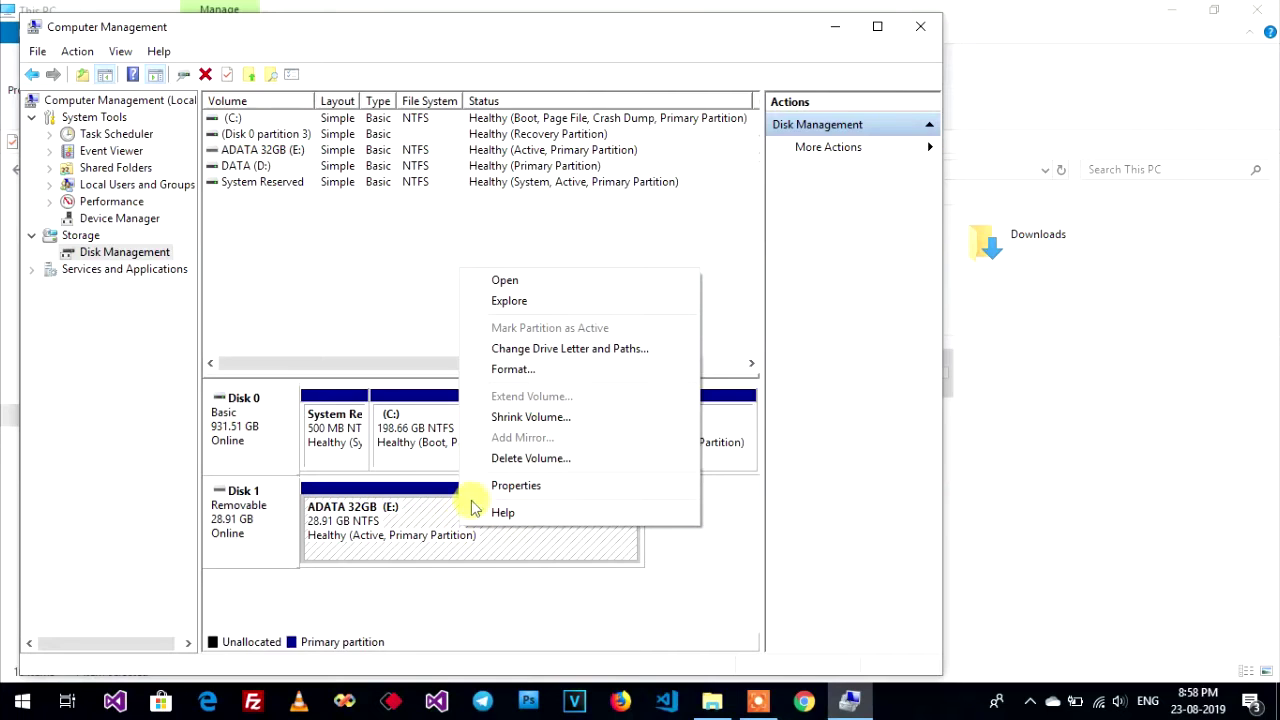
- Shrink E: by 10240 MB, leaving 19359 MB after the shrink
left_click(563, 420)
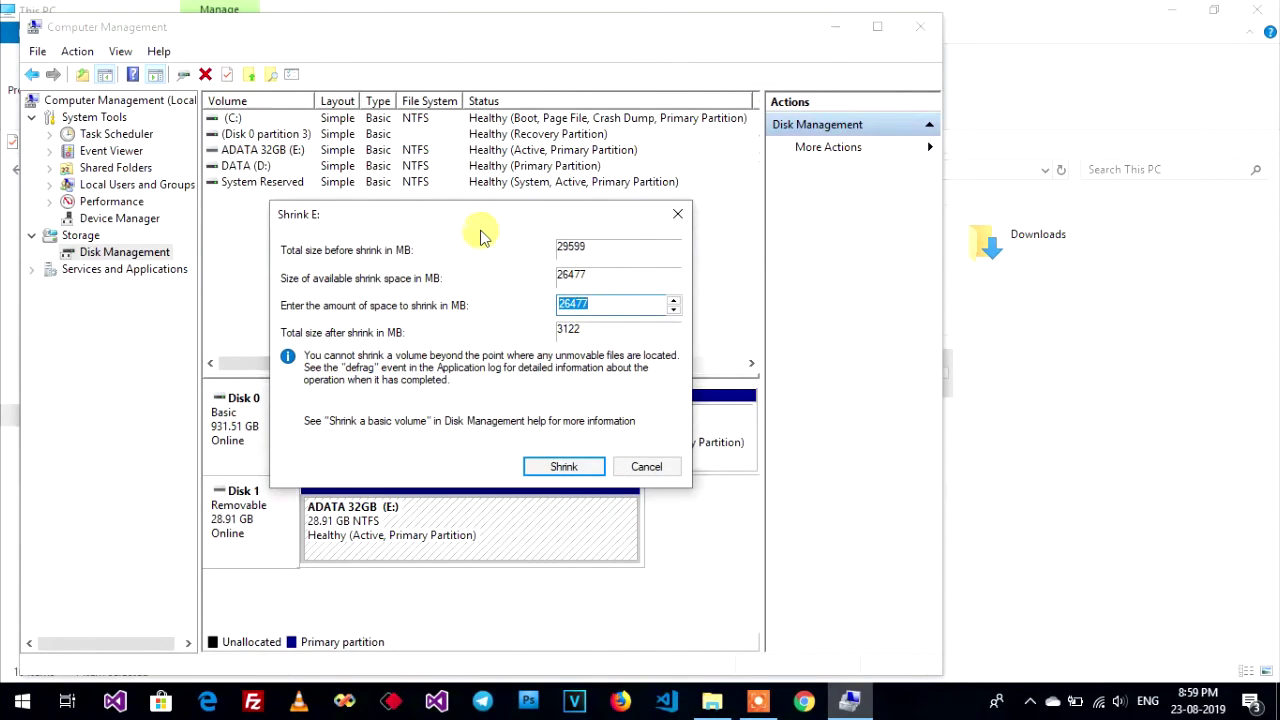
left_click_drag(479, 229, 493, 220)
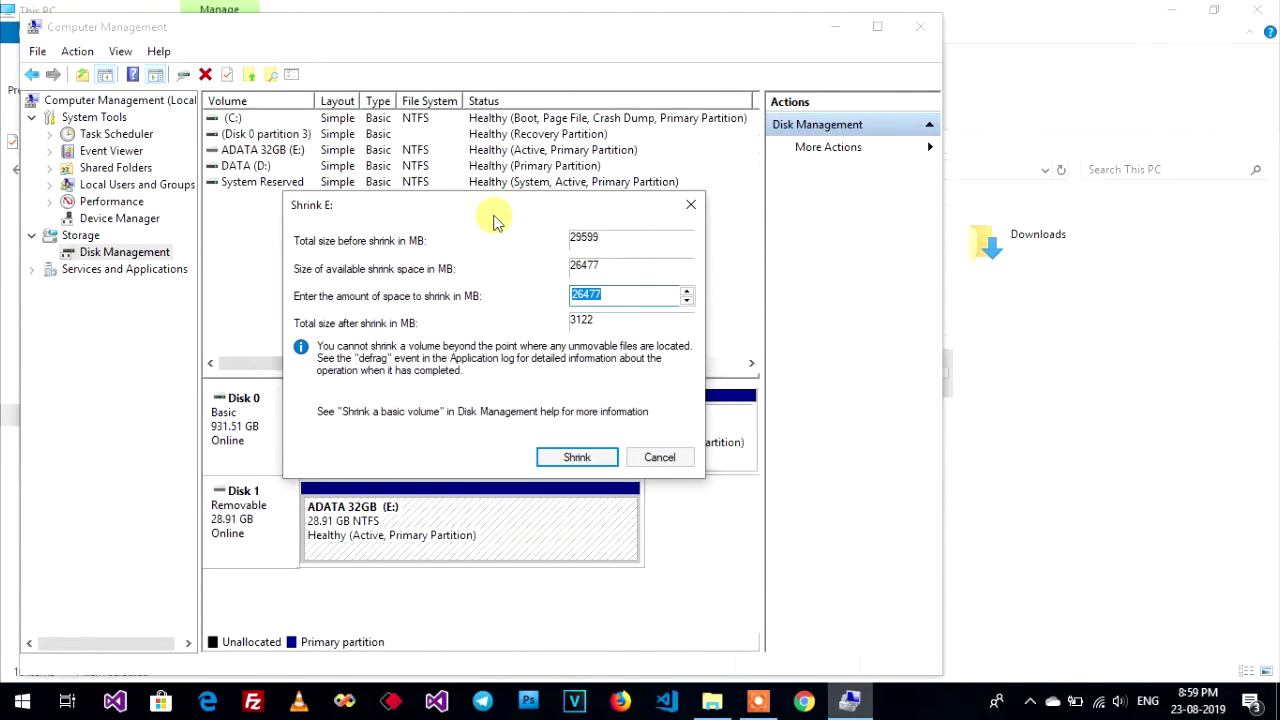
mouse_move(748, 703)
left_click(750, 670)
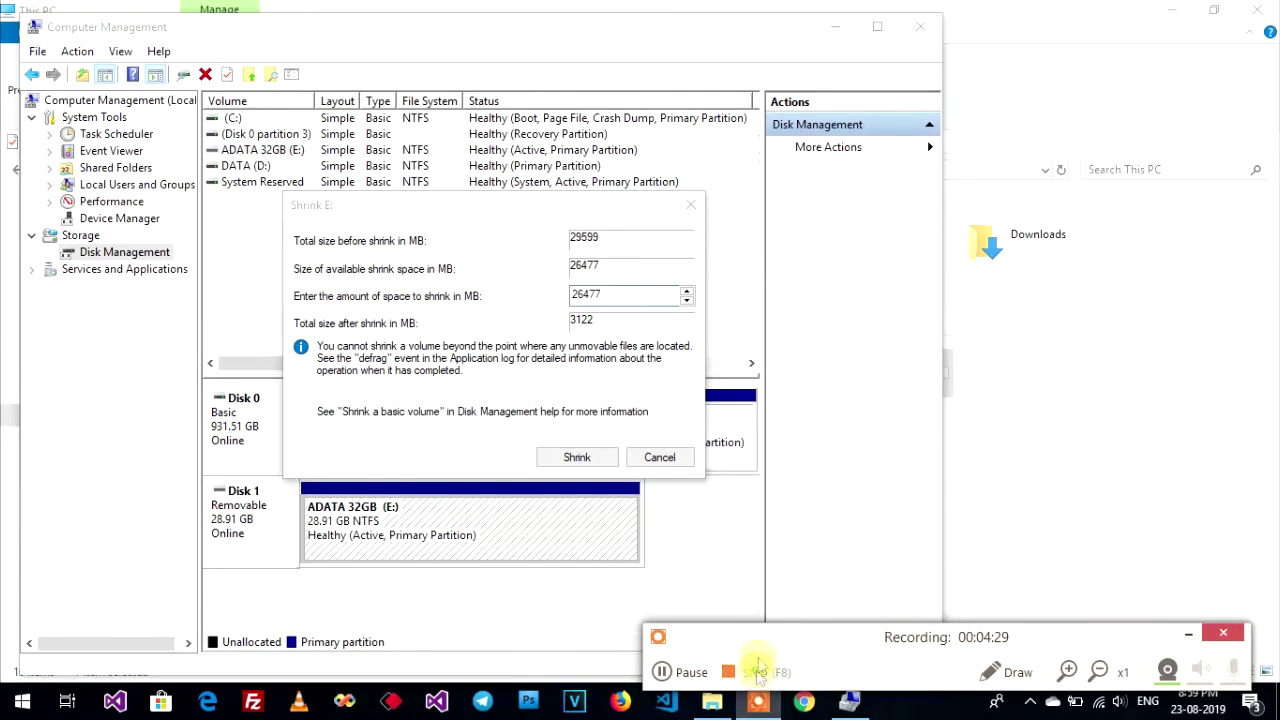
left_click(1066, 669)
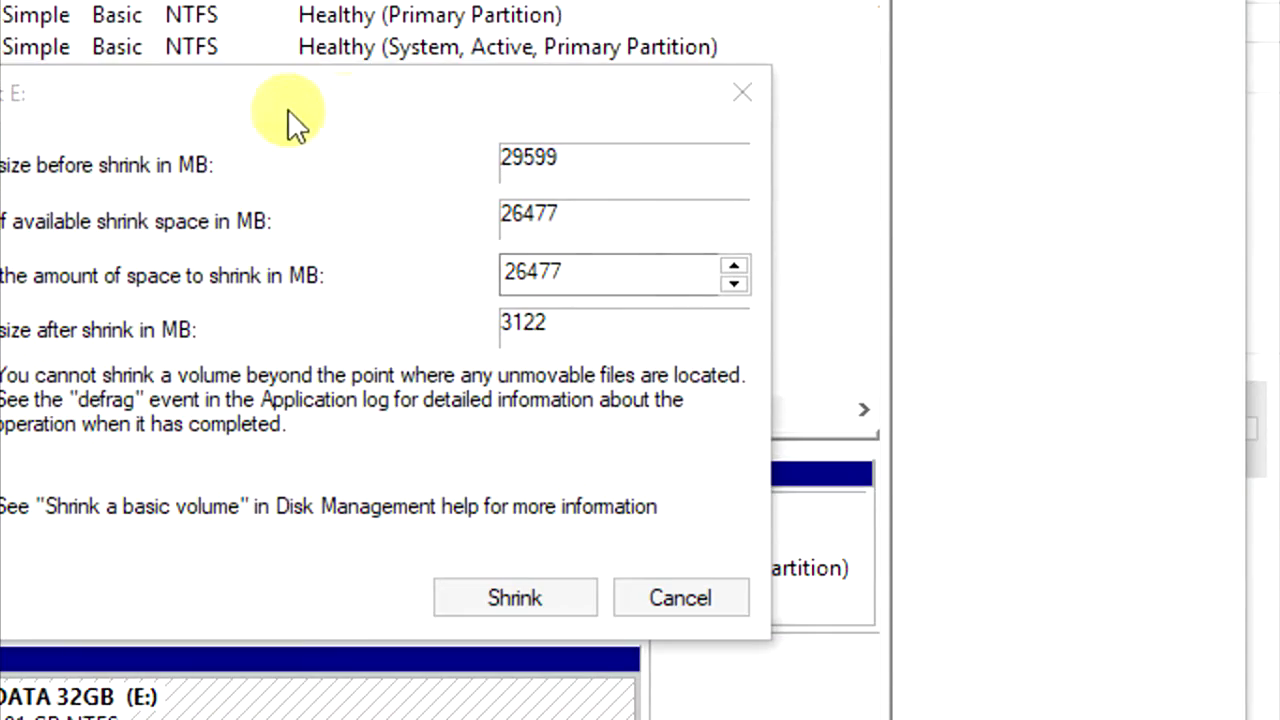
left_click(36, 33)
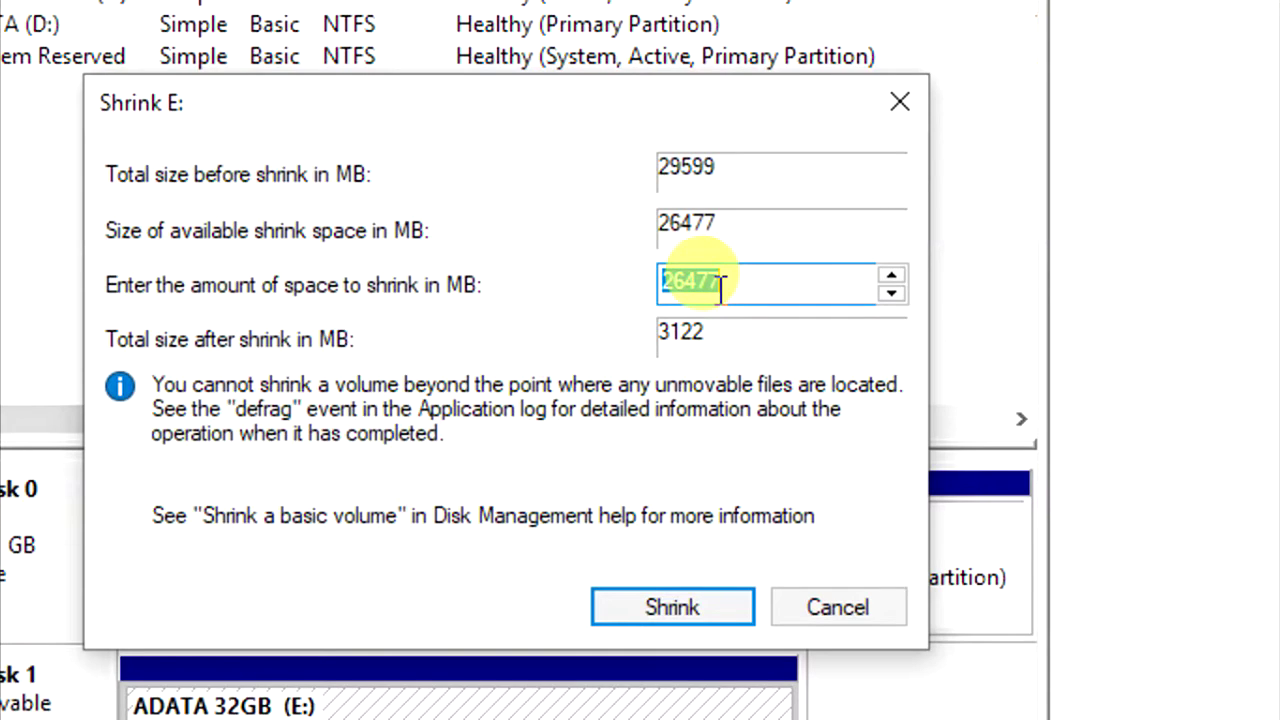
type("10")
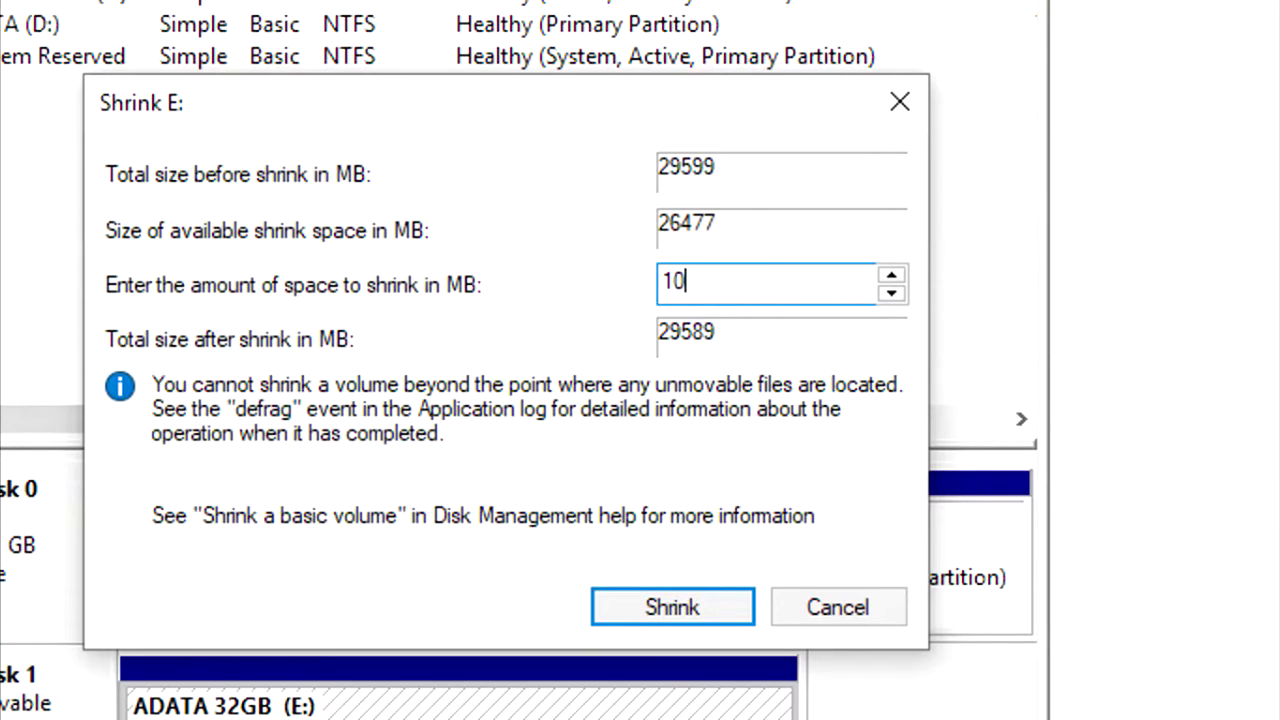
type("240")
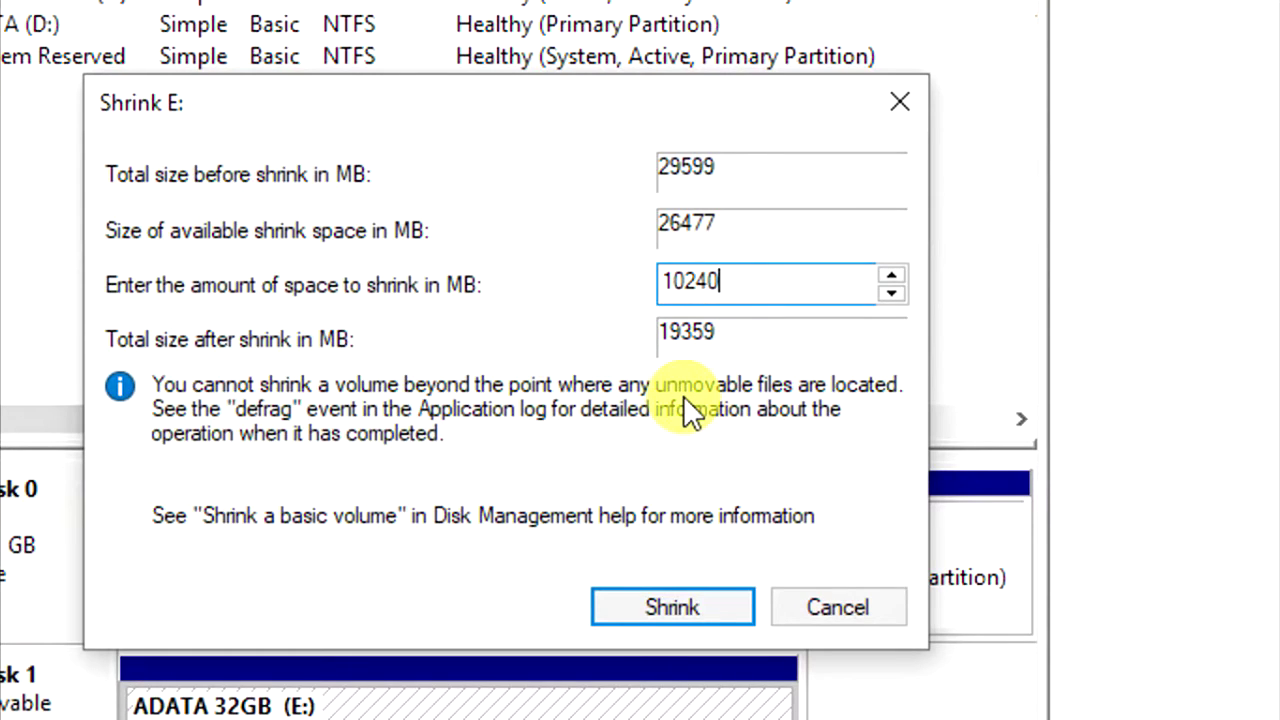
left_click(674, 598)
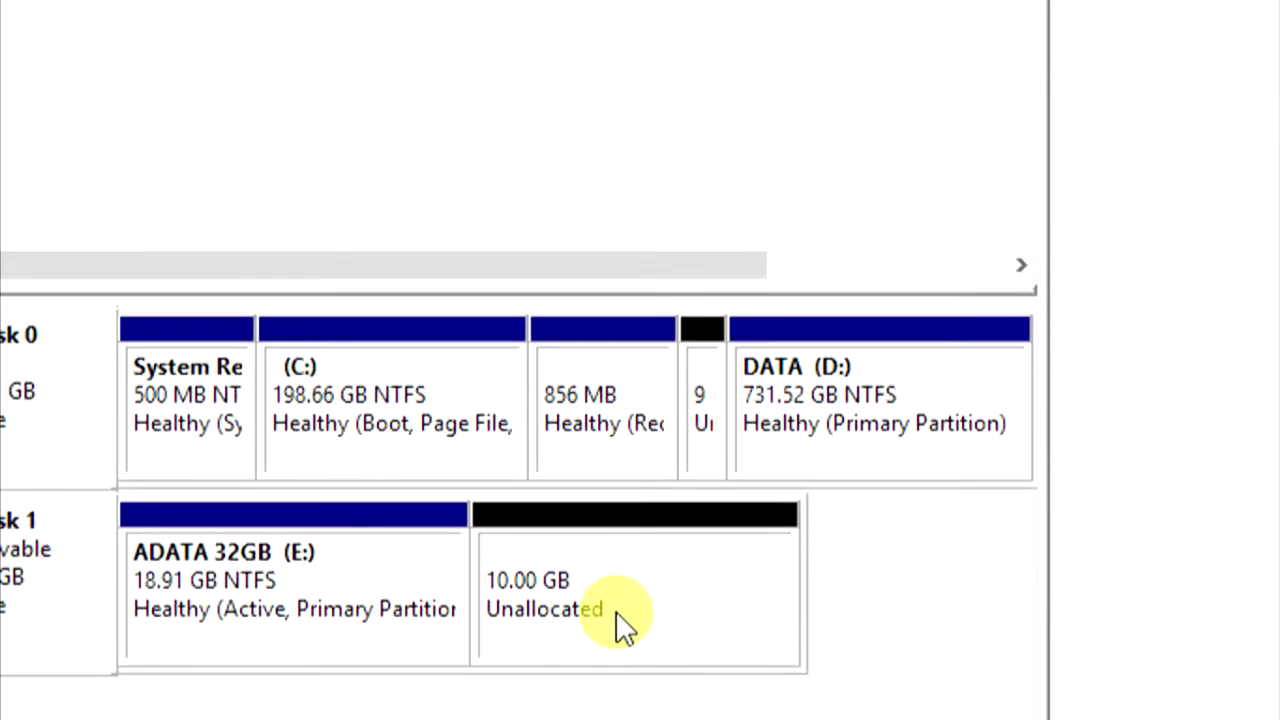
- Select the new 10.00 GB unallocated block beside the 18.91 GB E: partition on Disk 1
left_click(605, 615)
left_click(429, 605)
left_click(528, 593)
left_click(369, 576)
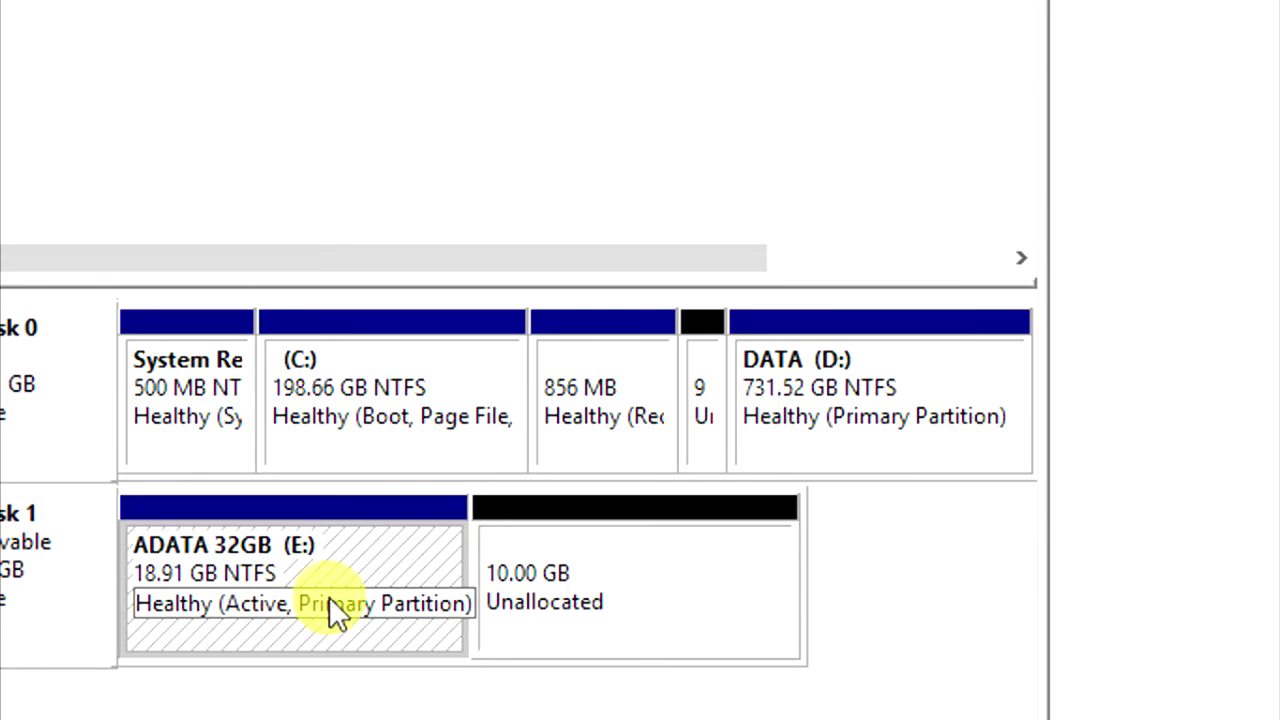
left_click(556, 574)
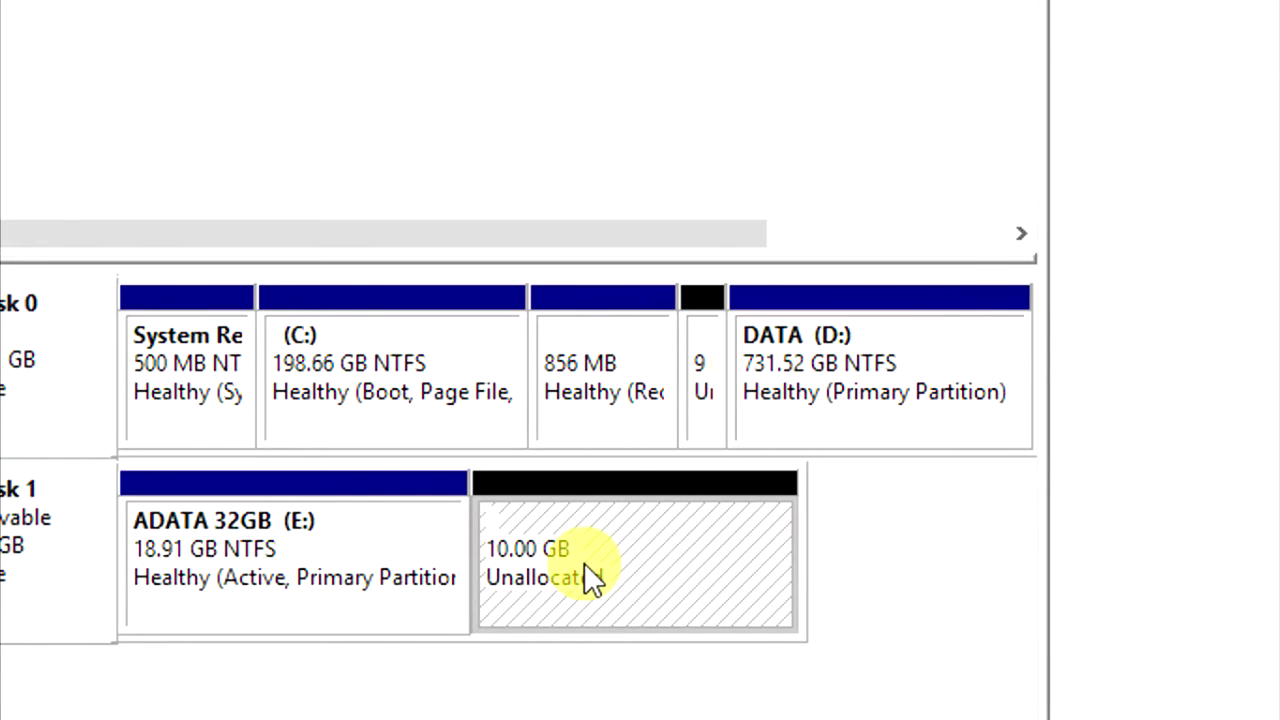
right_click(585, 566)
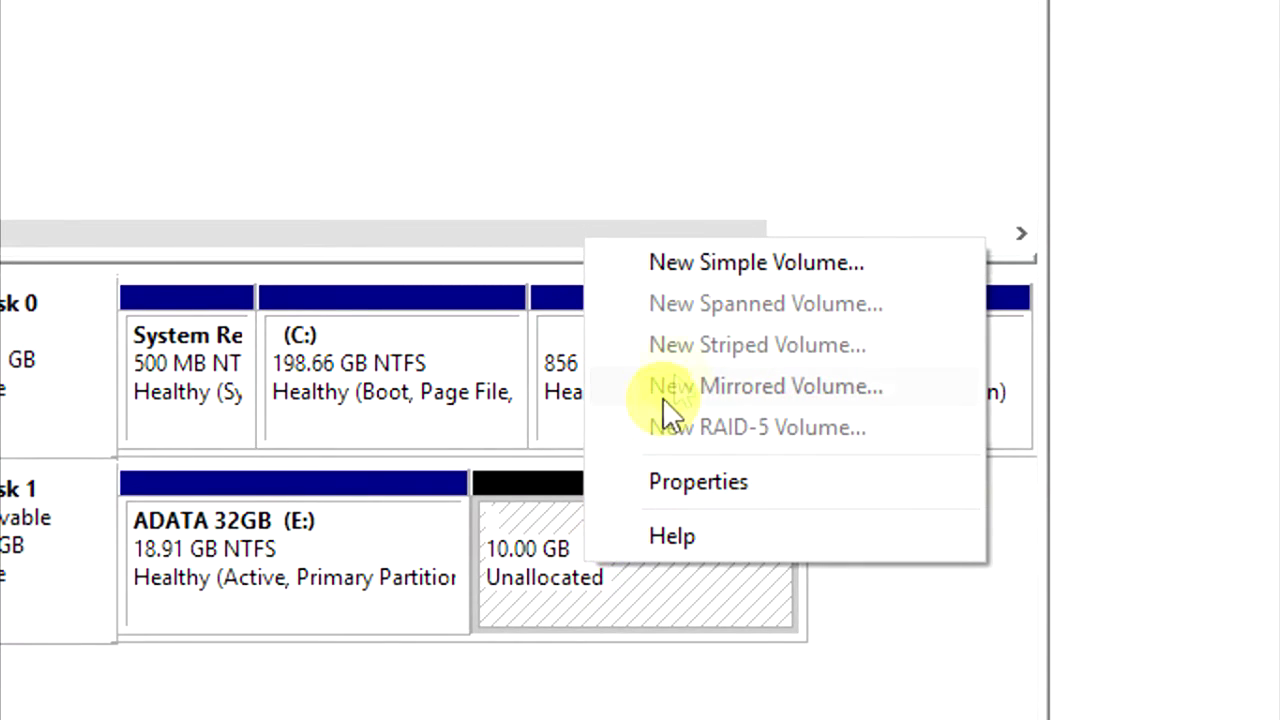
- Set up a new simple volume: 10239 MB, drive letter F, FAT32, label 'ADATA 10GB', quick format
left_click(709, 266)
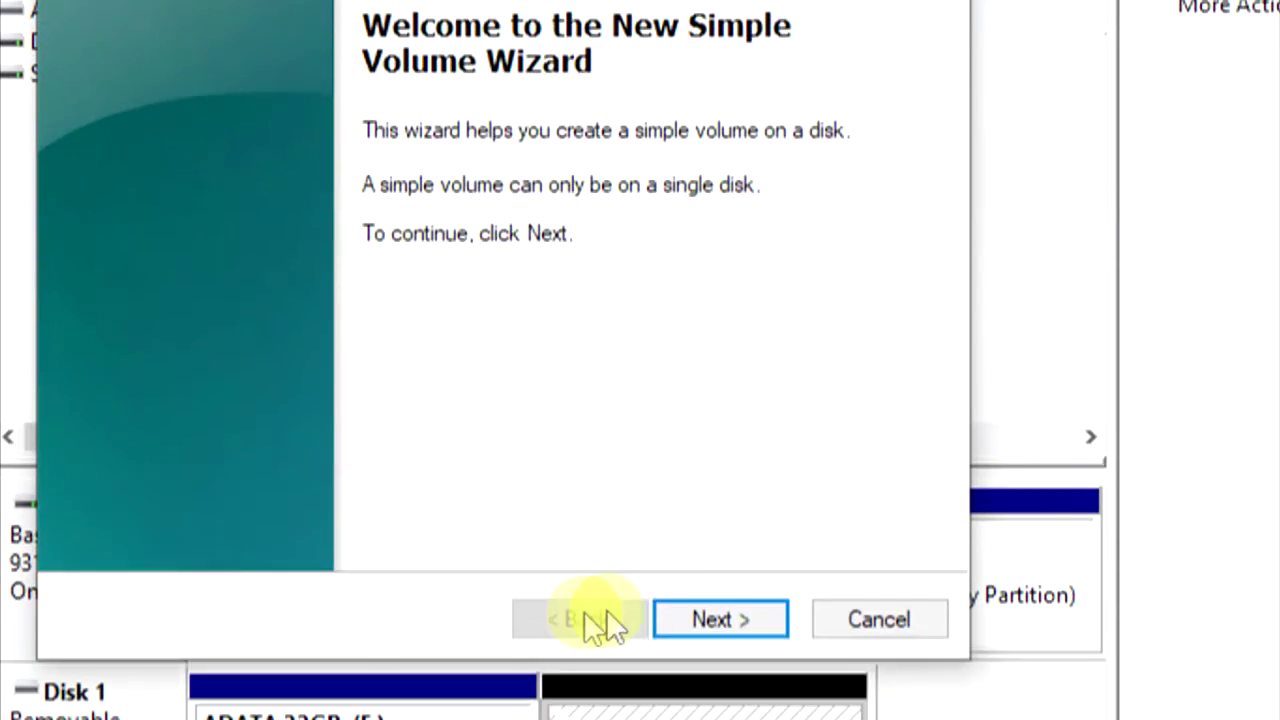
left_click(697, 612)
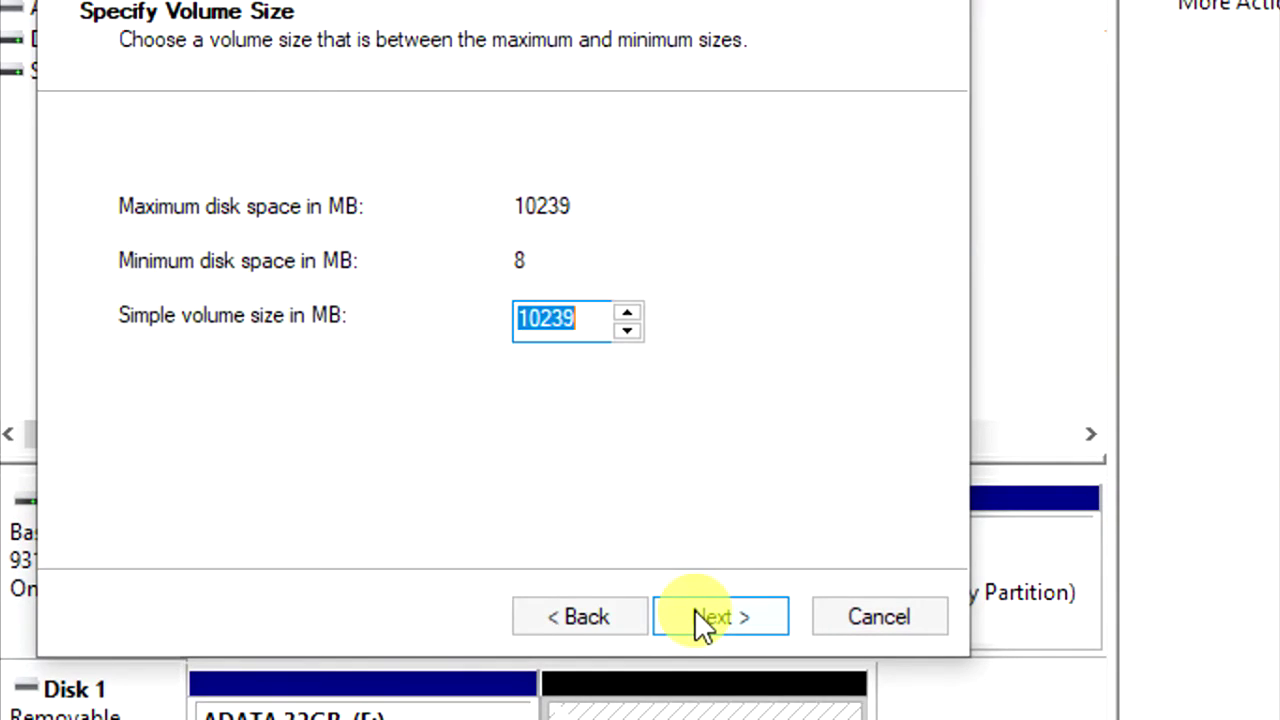
left_click(697, 612)
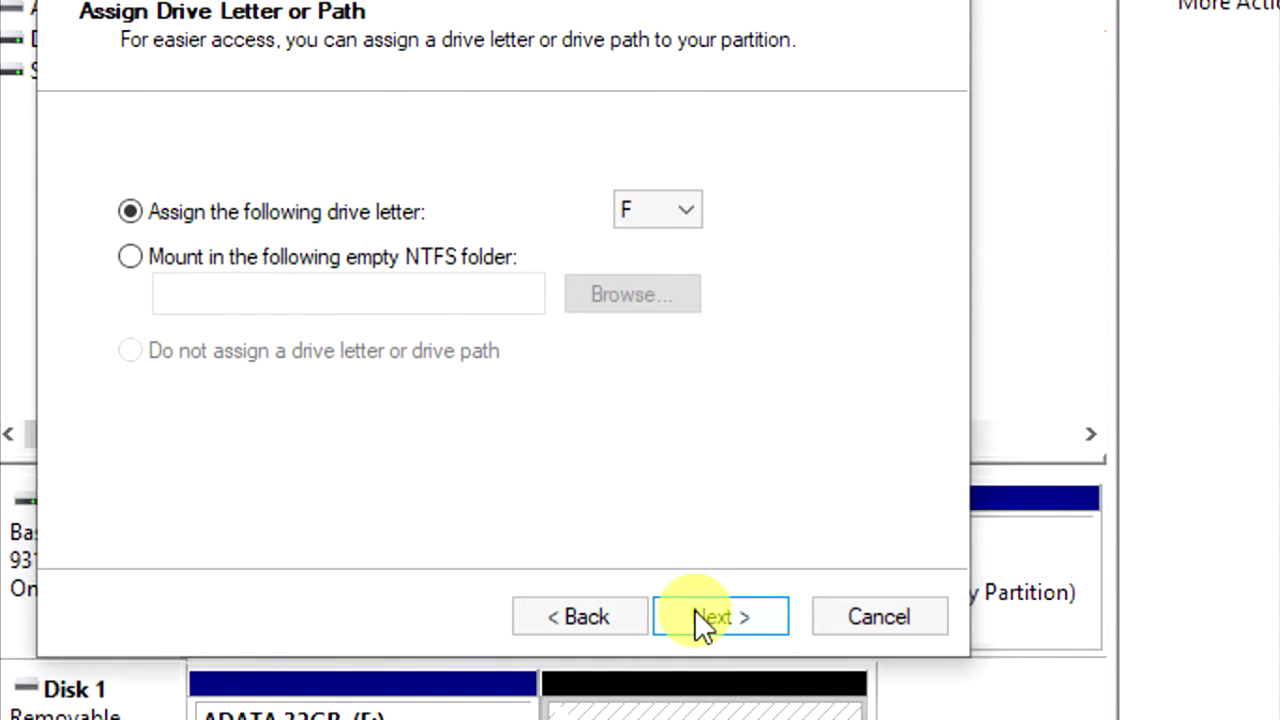
left_click(697, 612)
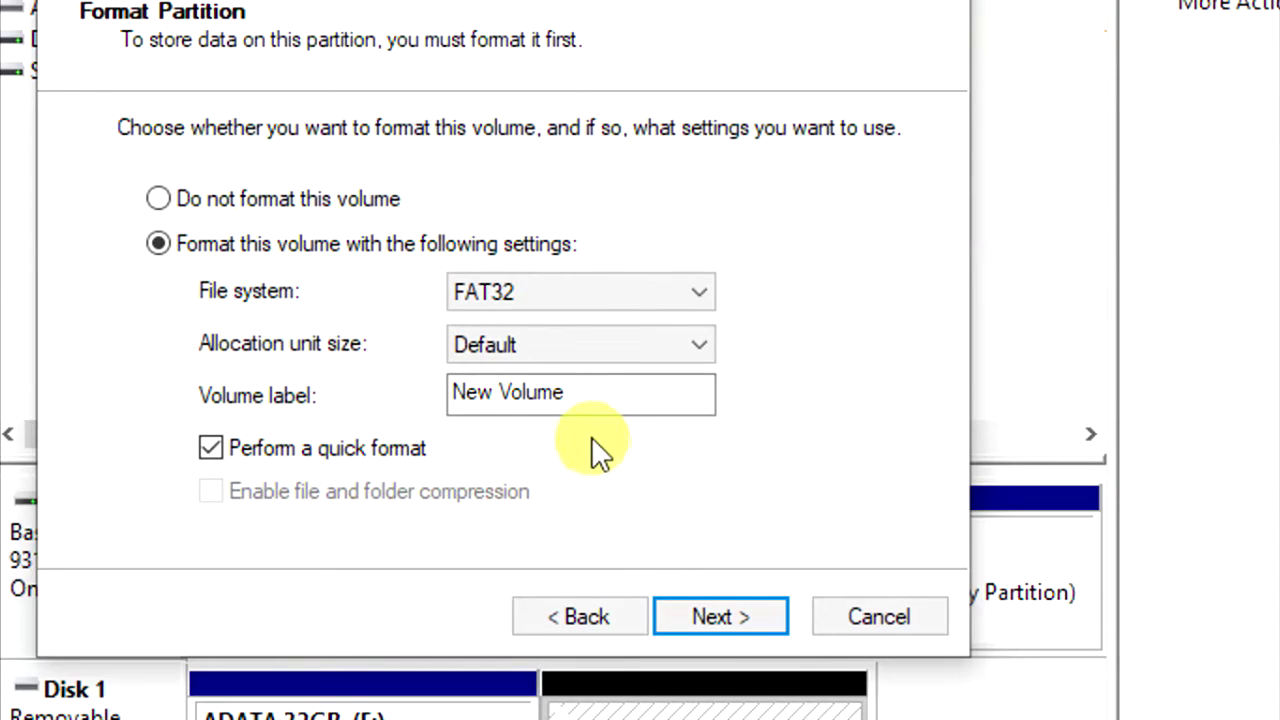
left_click(595, 400)
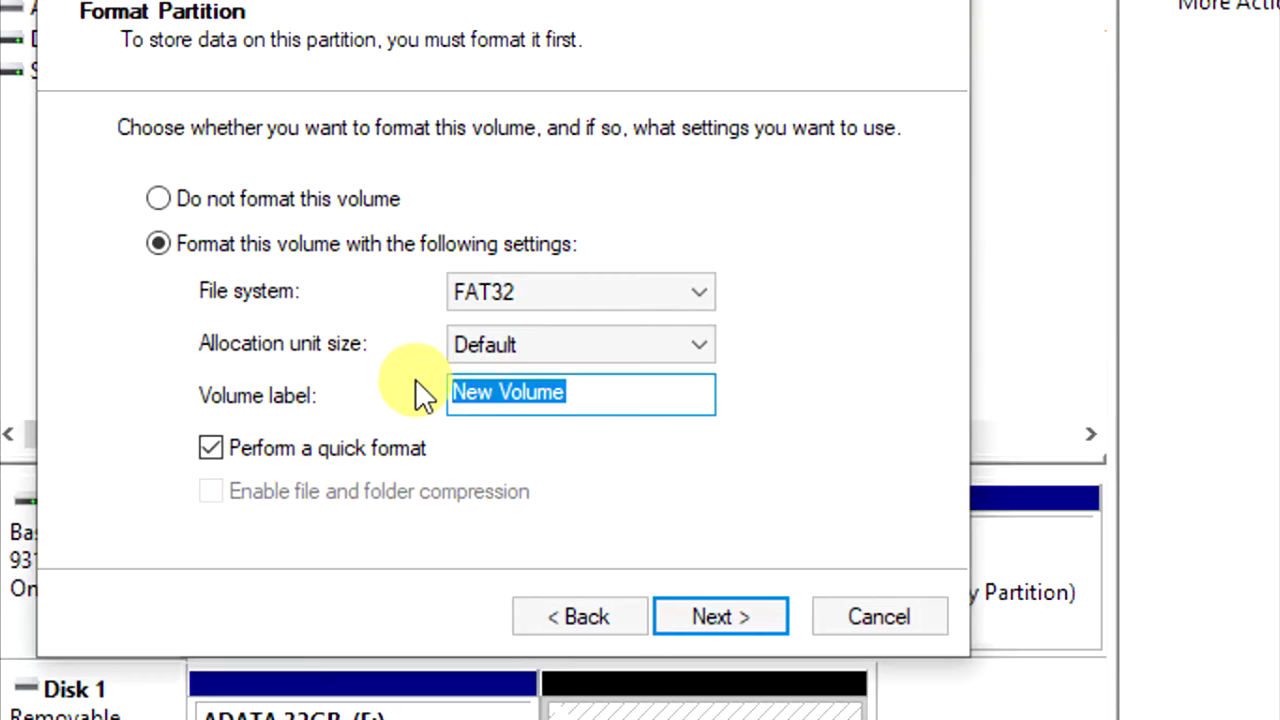
type("ADA")
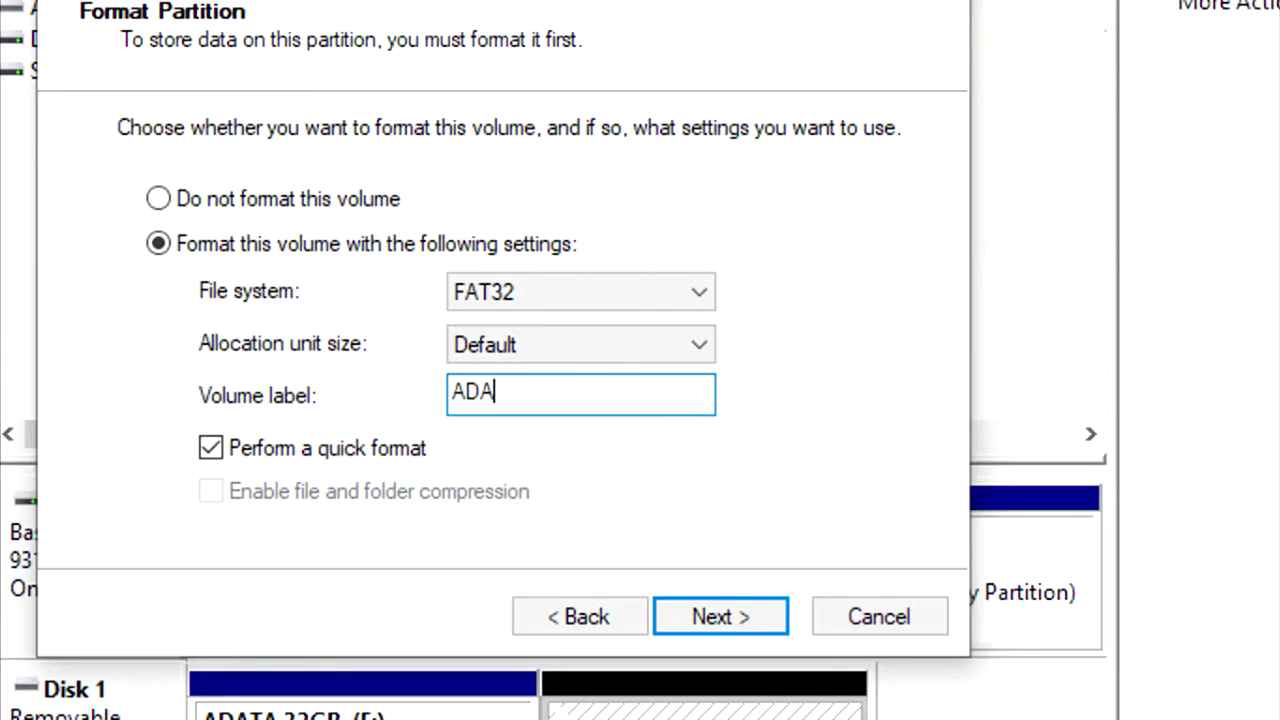
type("TA 10GB")
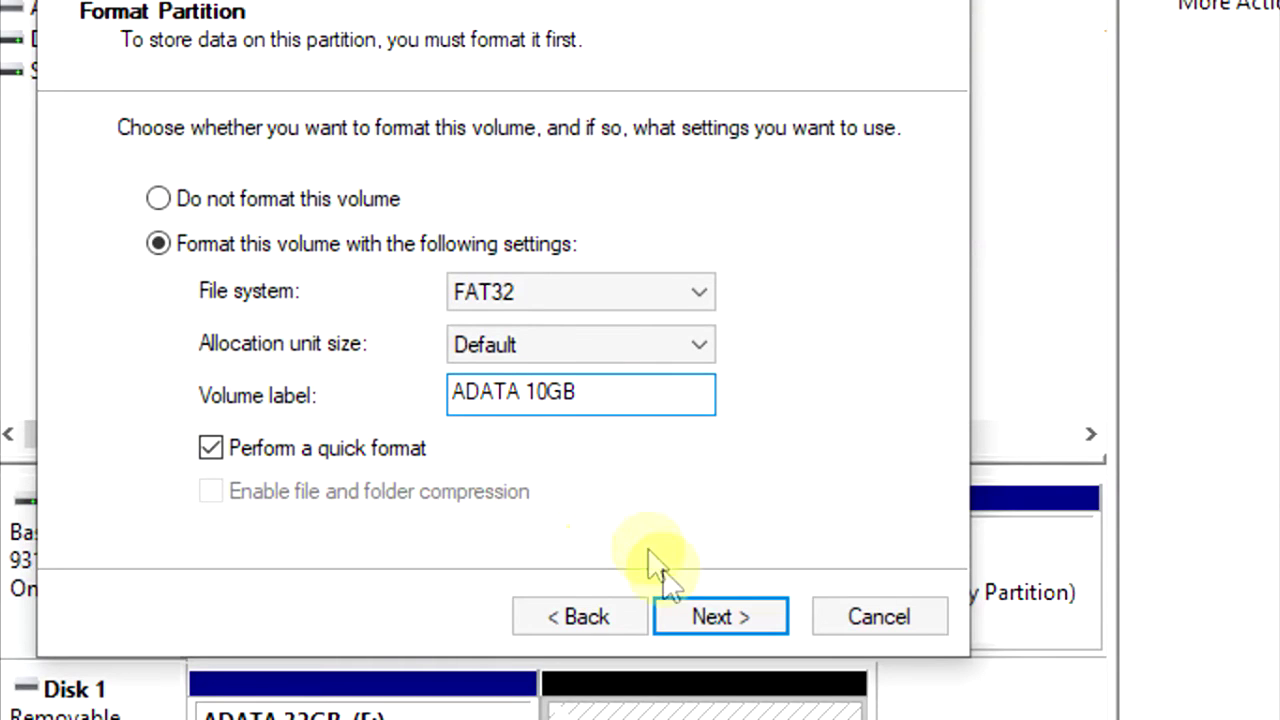
left_click(706, 614)
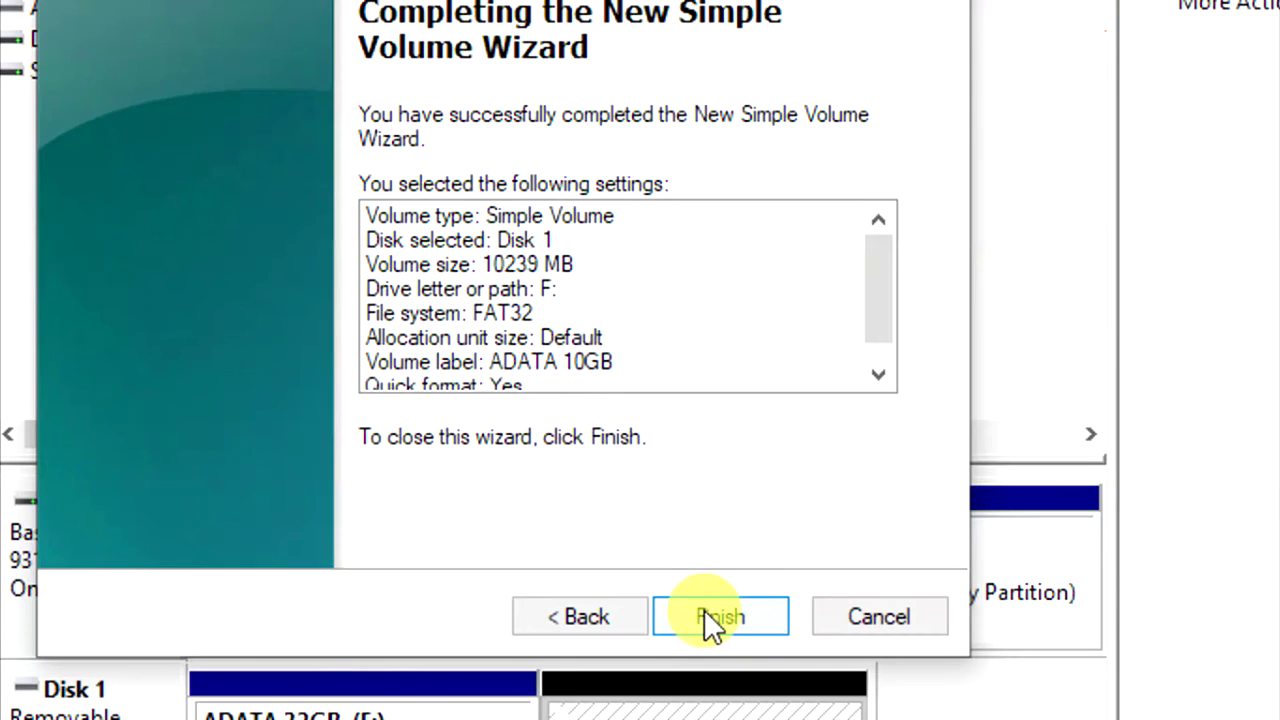
- Finish the wizard and check the new 10.00 GB ADATA 10GB (F:) partition beside E:
left_click(704, 609)
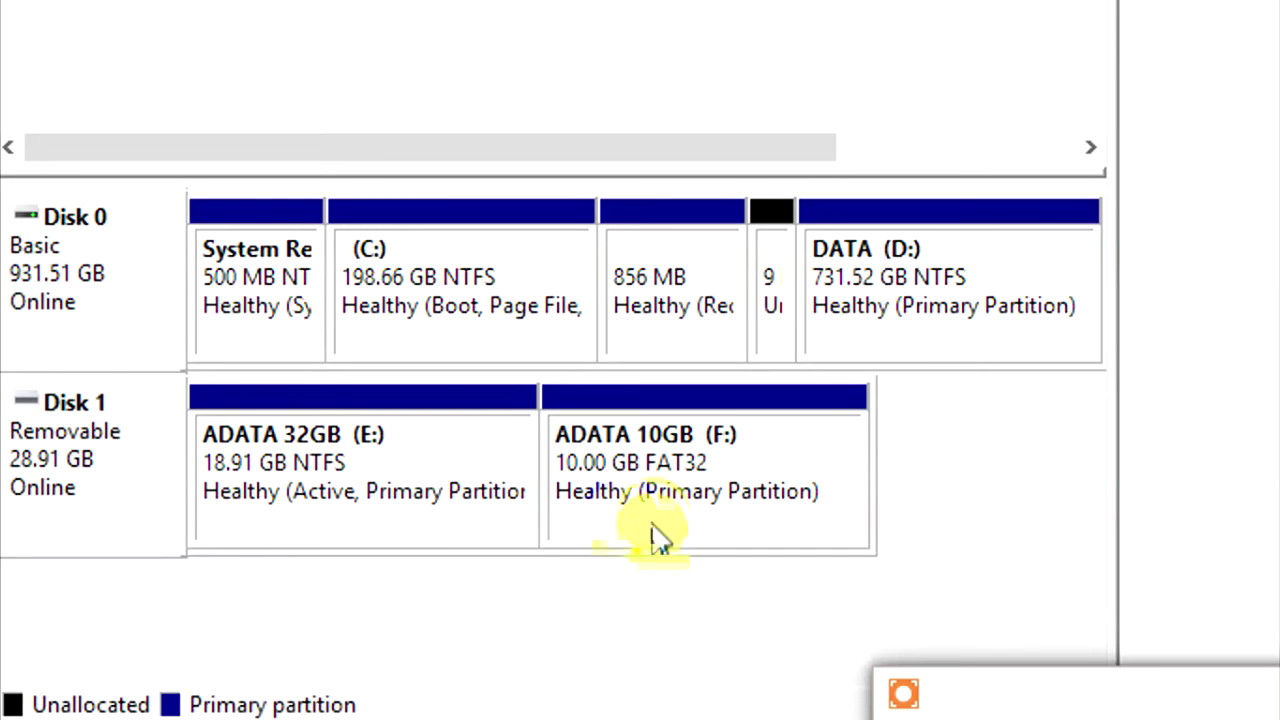
left_click(486, 500)
left_click(594, 490)
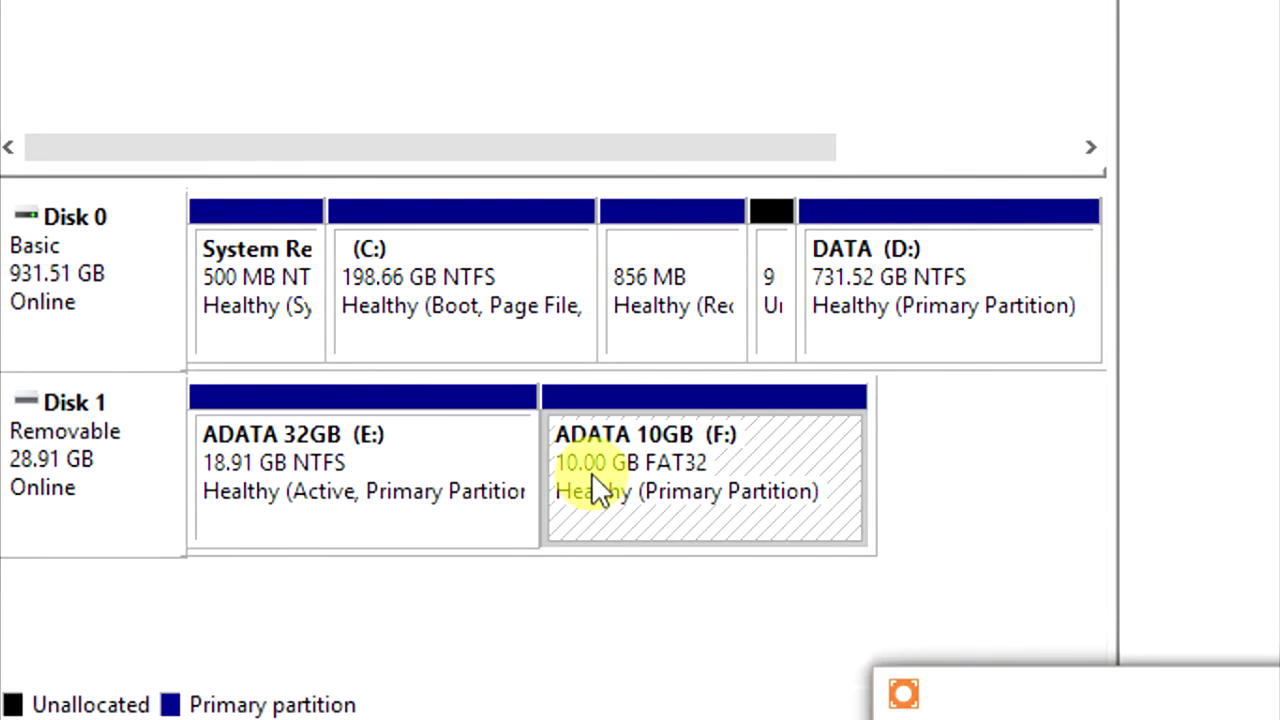
left_click(515, 483)
left_click(597, 475)
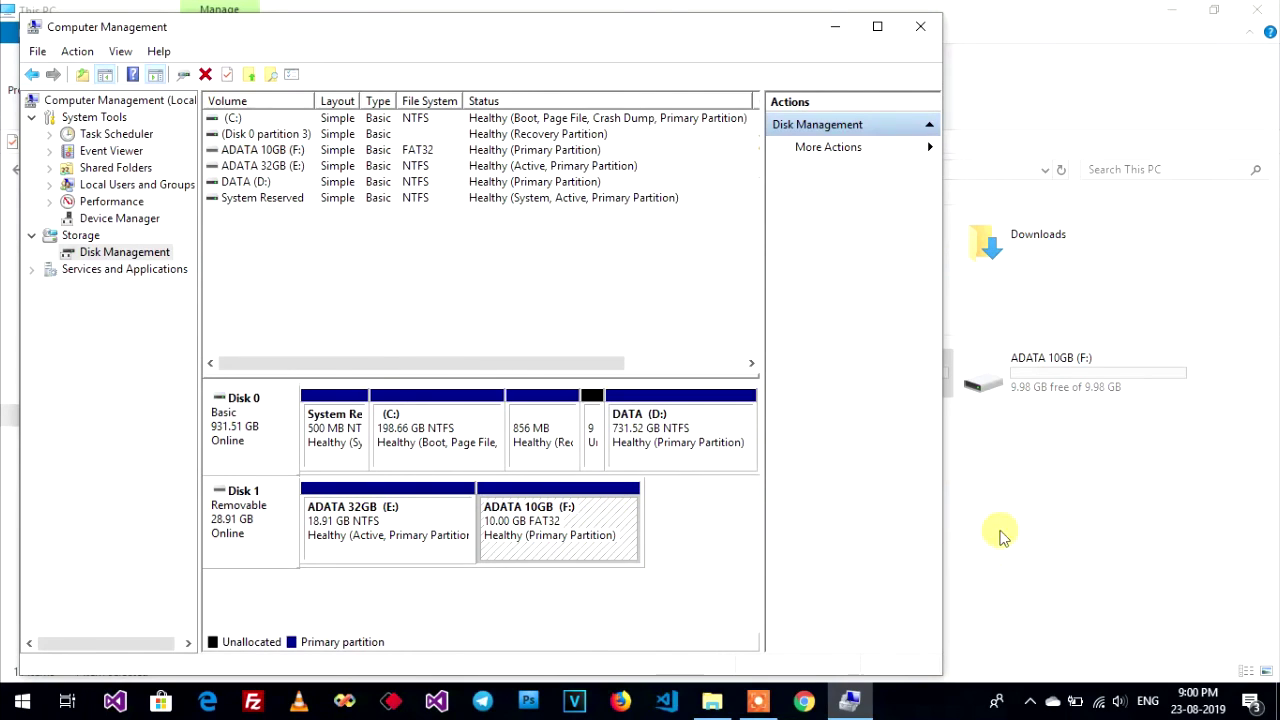
left_click(1152, 513)
- Compare the ADATA 32GB (E:) 18.9 GB and ADATA 10GB (F:) 9.98 GB drive tiles in This PC
left_click(831, 366)
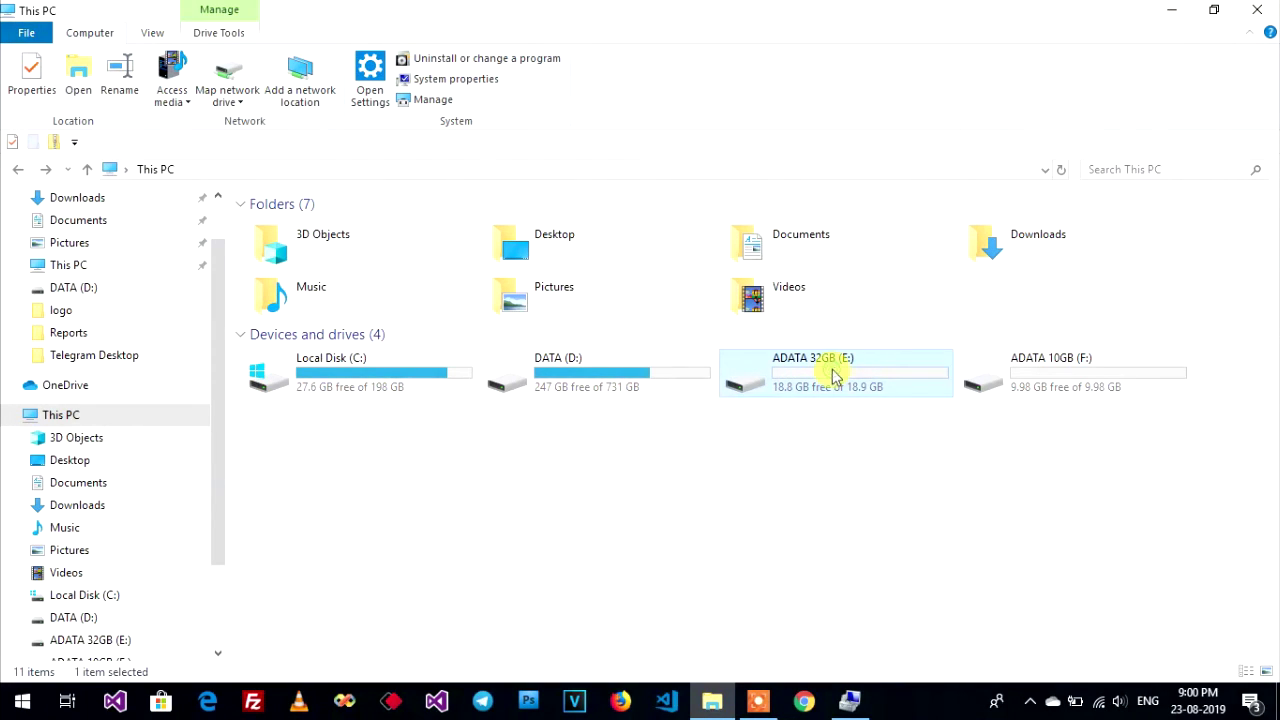
left_click(1141, 375)
left_click(798, 366)
left_click(978, 364)
left_click(812, 371)
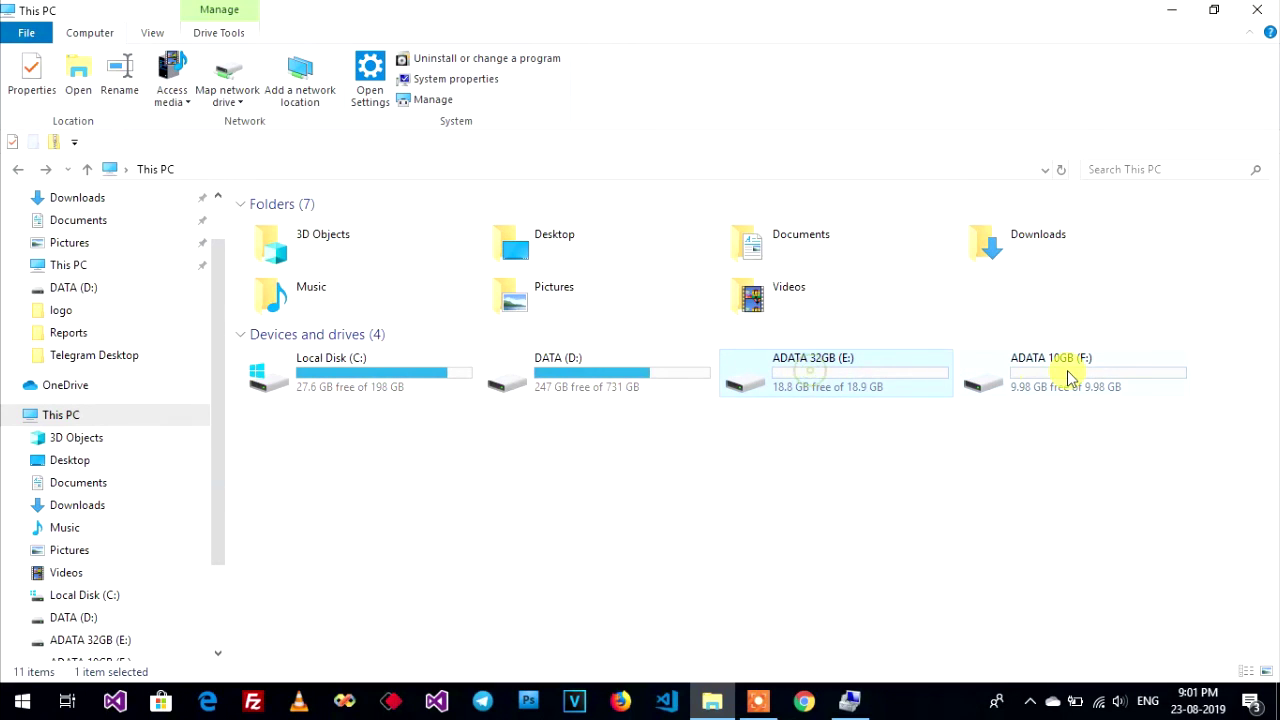
left_click(1065, 368)
left_click(883, 368)
left_click(1017, 381)
left_click(891, 380)
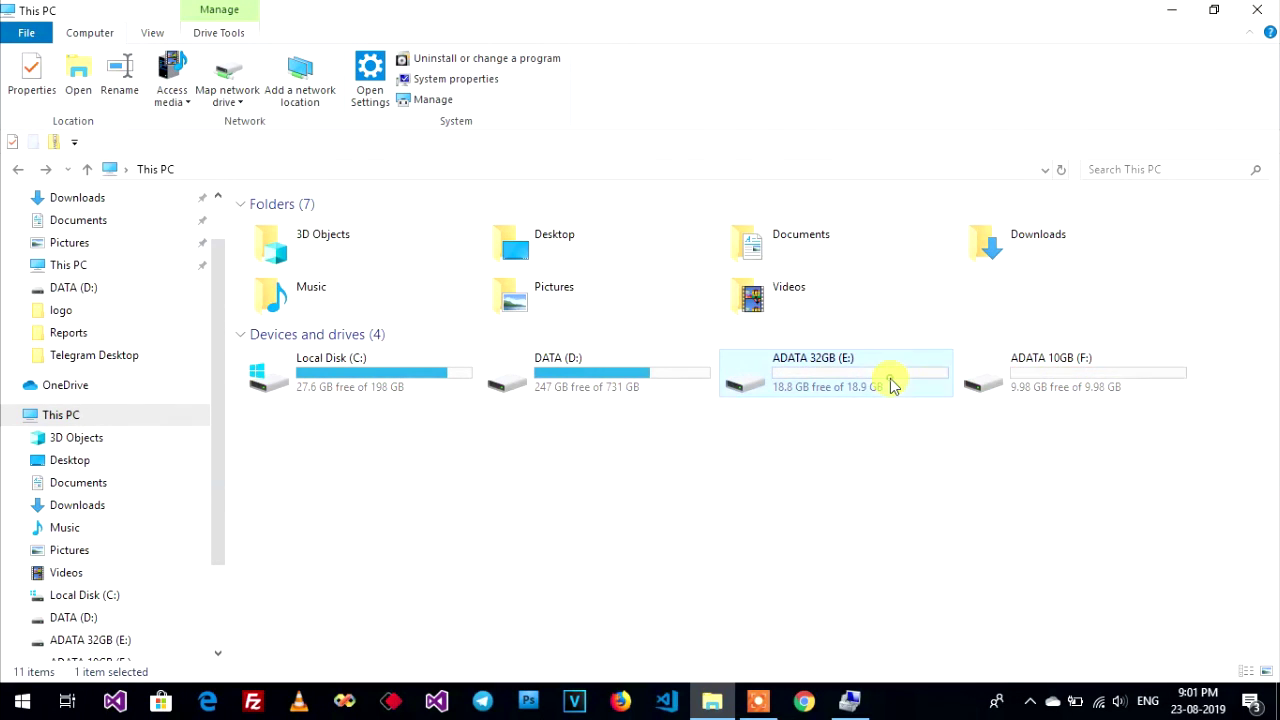
left_click(1060, 378)
left_click(810, 388)
left_click(1018, 393)
left_click(848, 390)
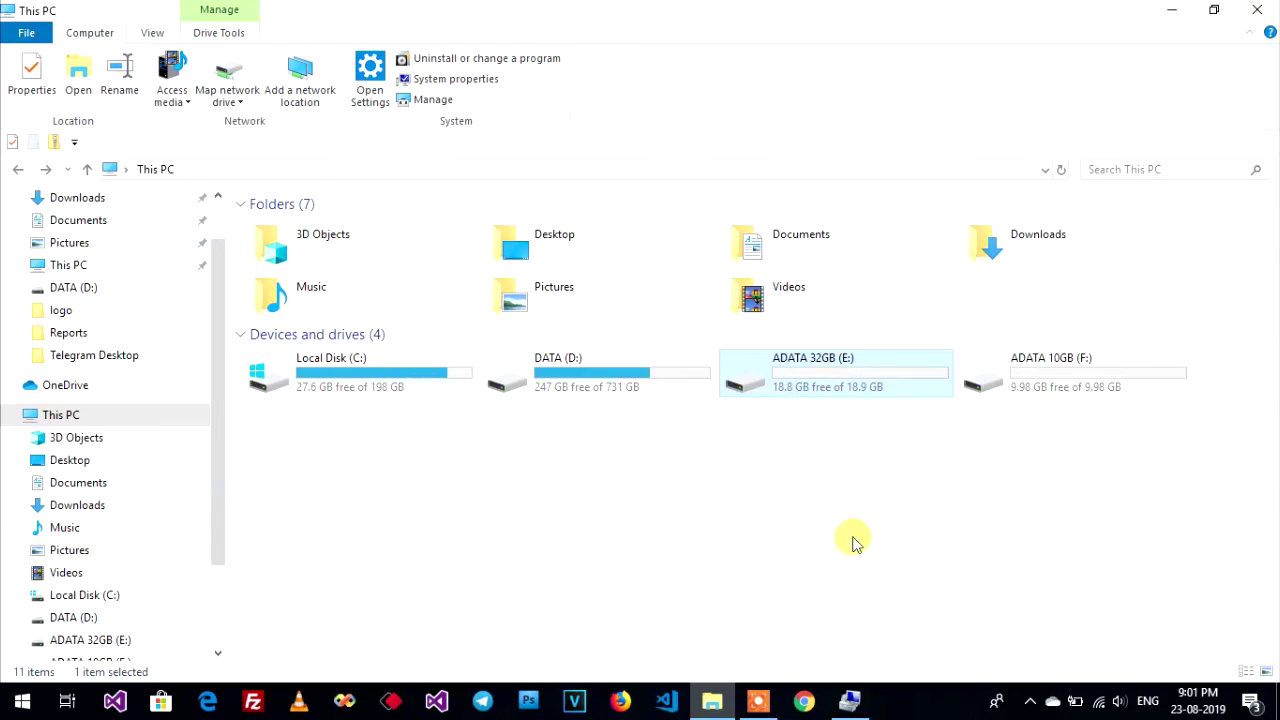
left_click(1006, 375)
left_click(843, 391)
left_click(1006, 391)
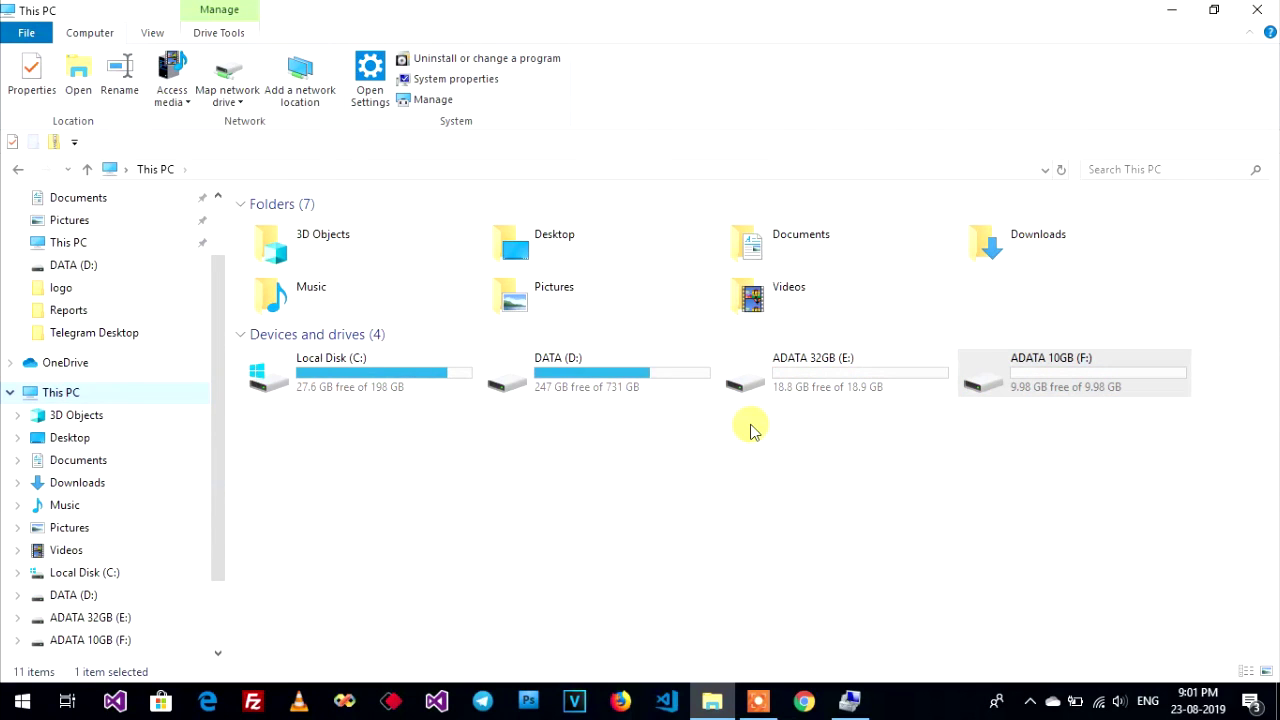